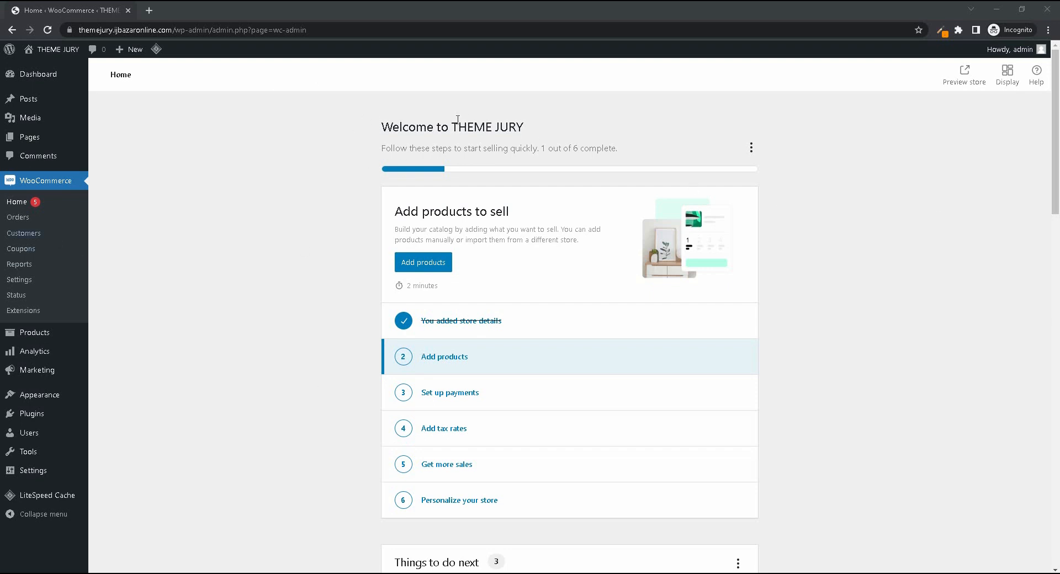
{"action": "left_click_drag", "start_coordinate": [450, 127], "coordinate": [555, 134]}
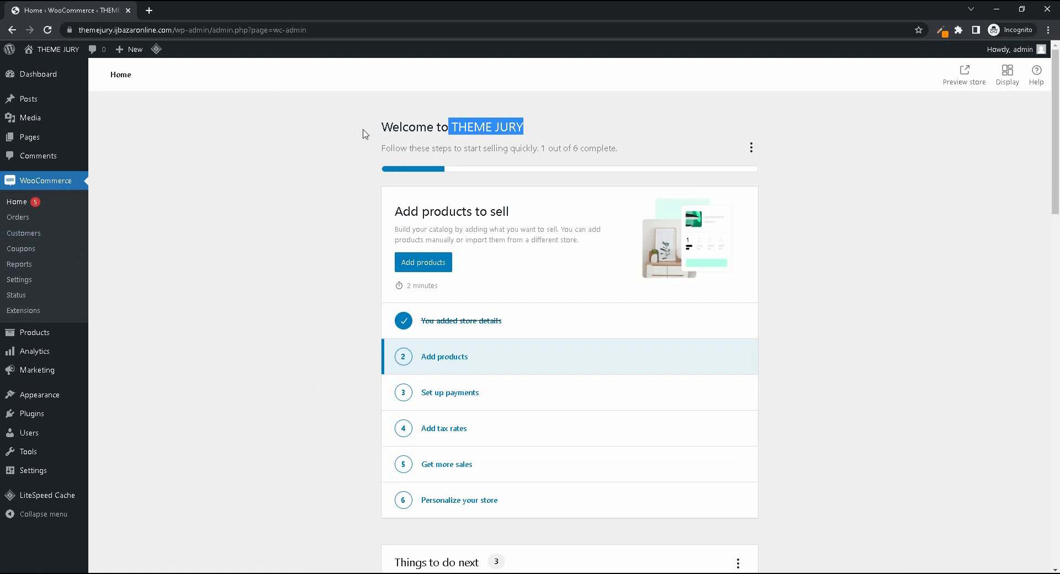
{"action": "left_click", "coordinate": [319, 190]}
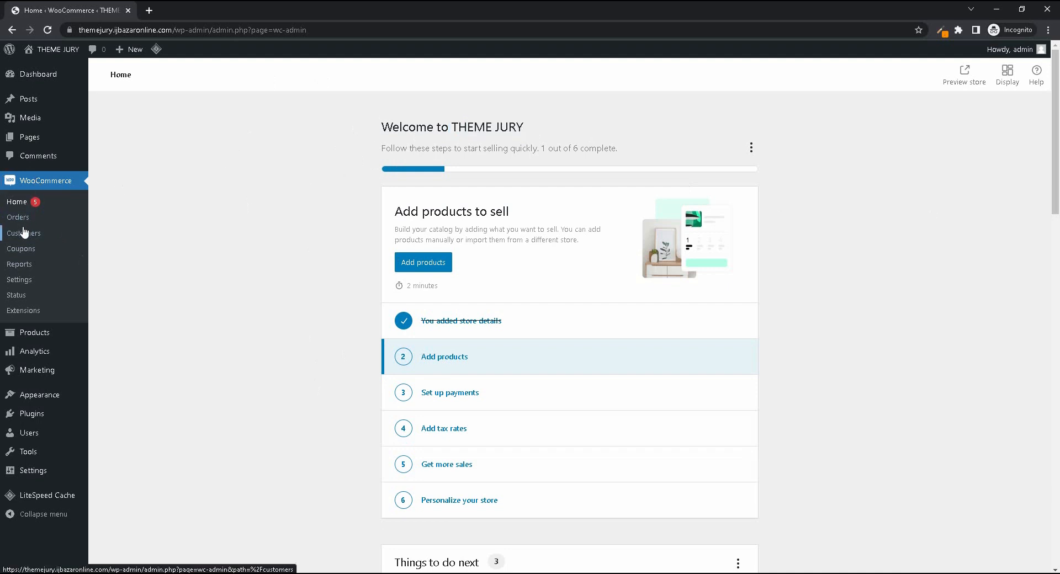
- View the WordPress dashboard and return to the WooCommerce home page
{"action": "left_click", "coordinate": [30, 75]}
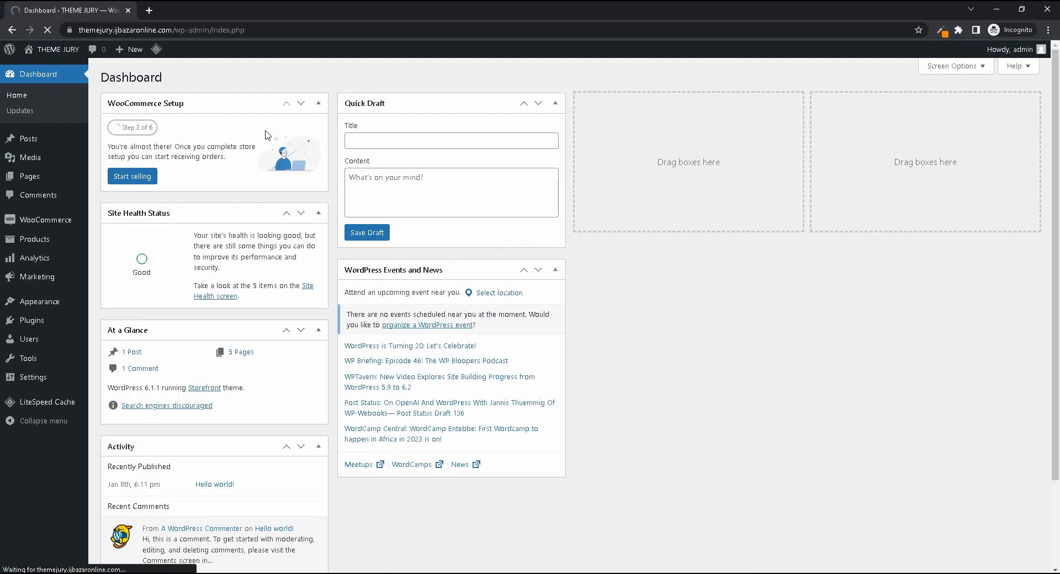
{"action": "mouse_move", "coordinate": [37, 224]}
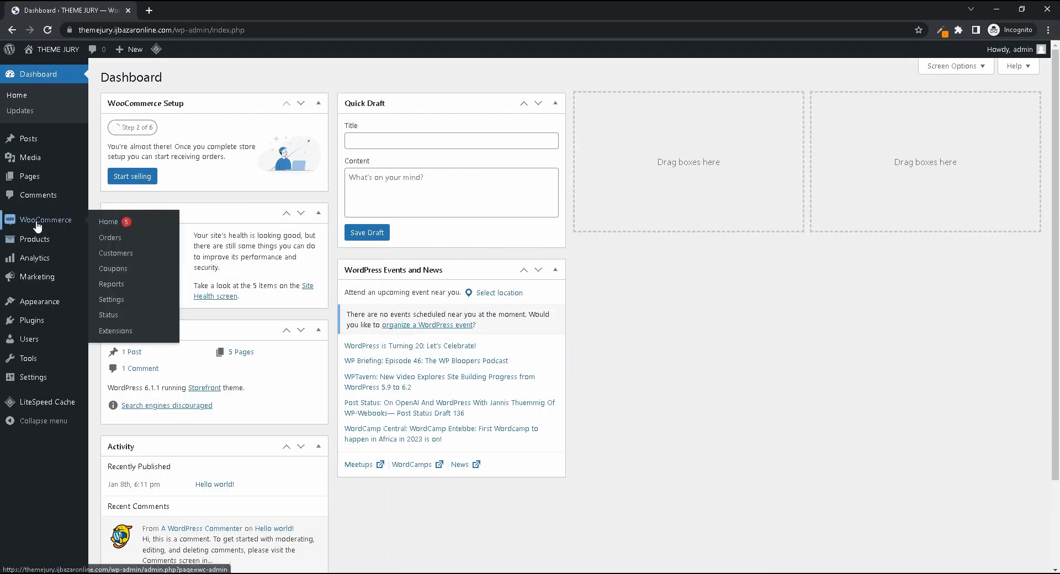
{"action": "left_click", "coordinate": [109, 223]}
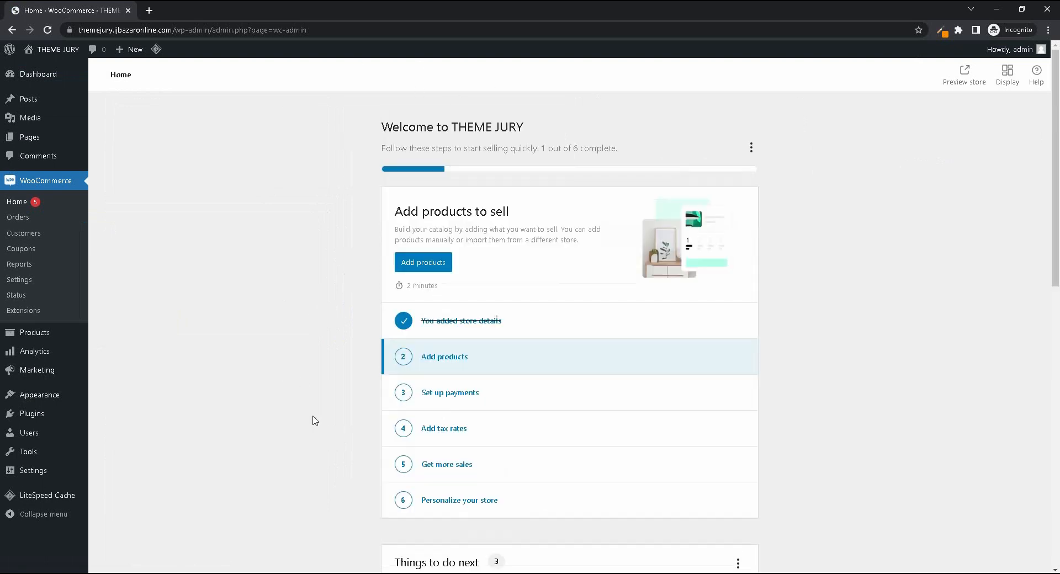
- Look through the store's orders page and the columns of the customers list
{"action": "left_click", "coordinate": [23, 218]}
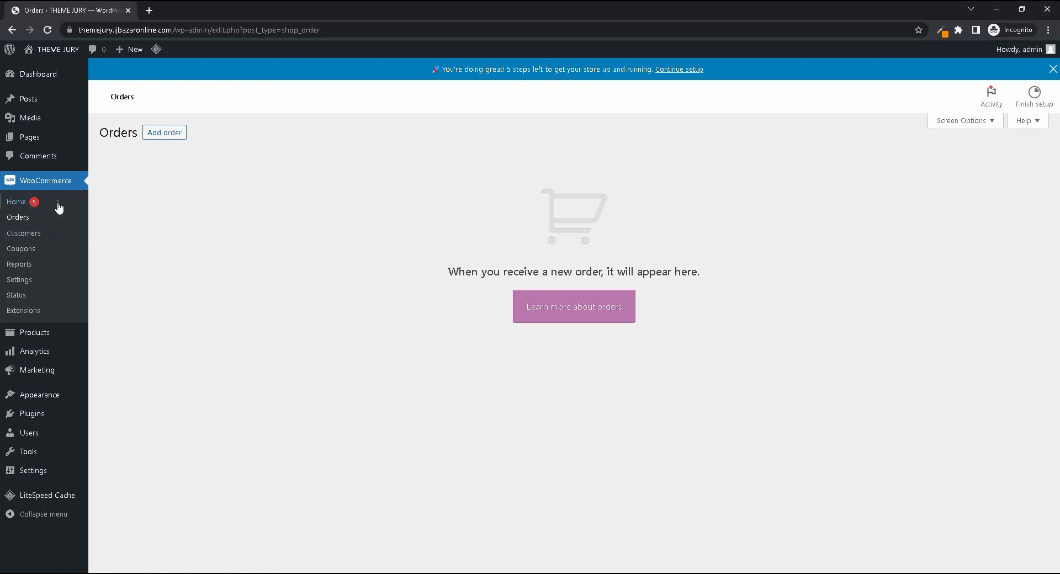
{"action": "left_click", "coordinate": [34, 235]}
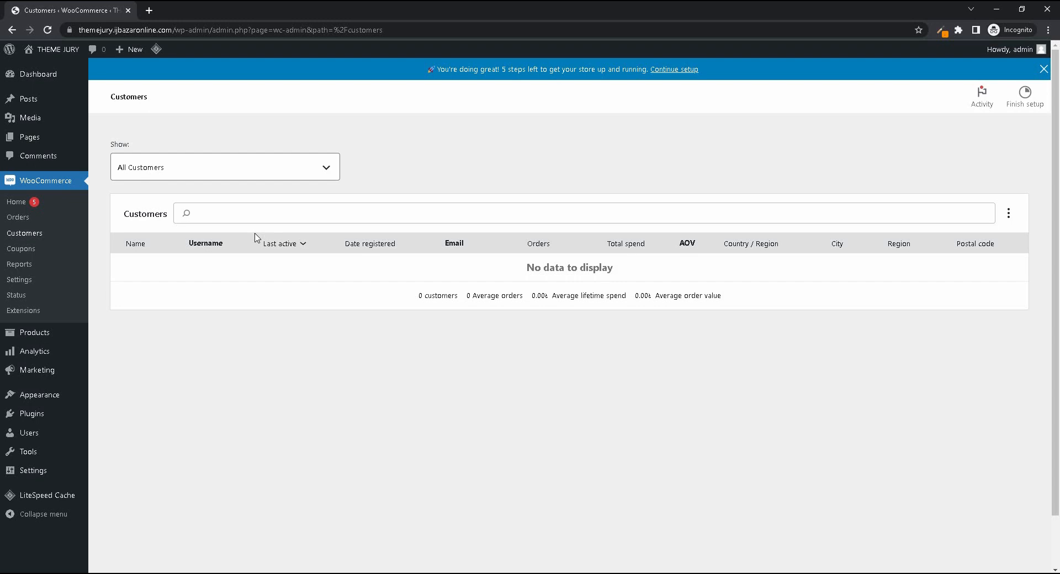
{"action": "left_click", "coordinate": [277, 243]}
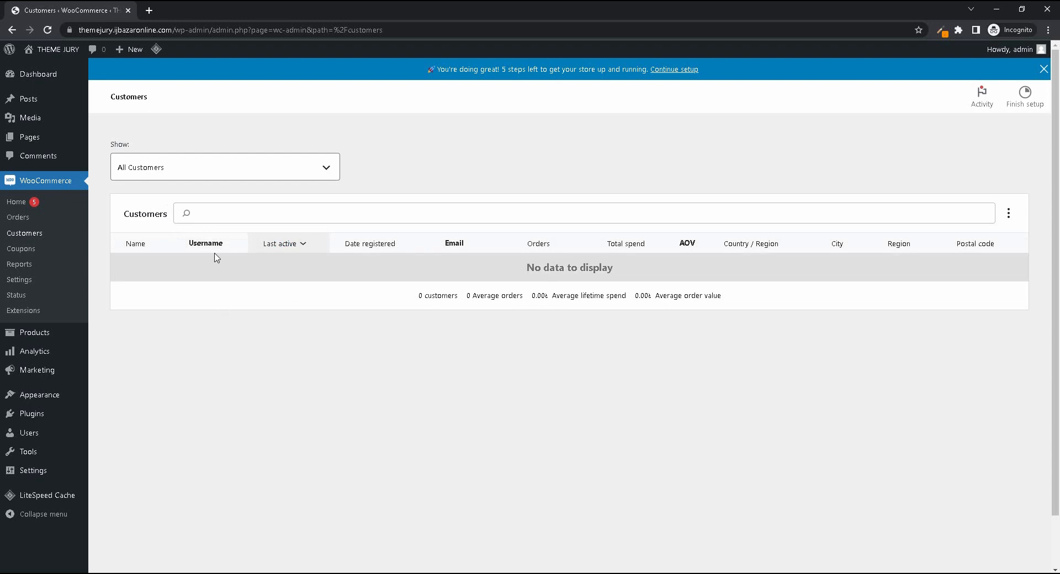
{"action": "left_click", "coordinate": [346, 247]}
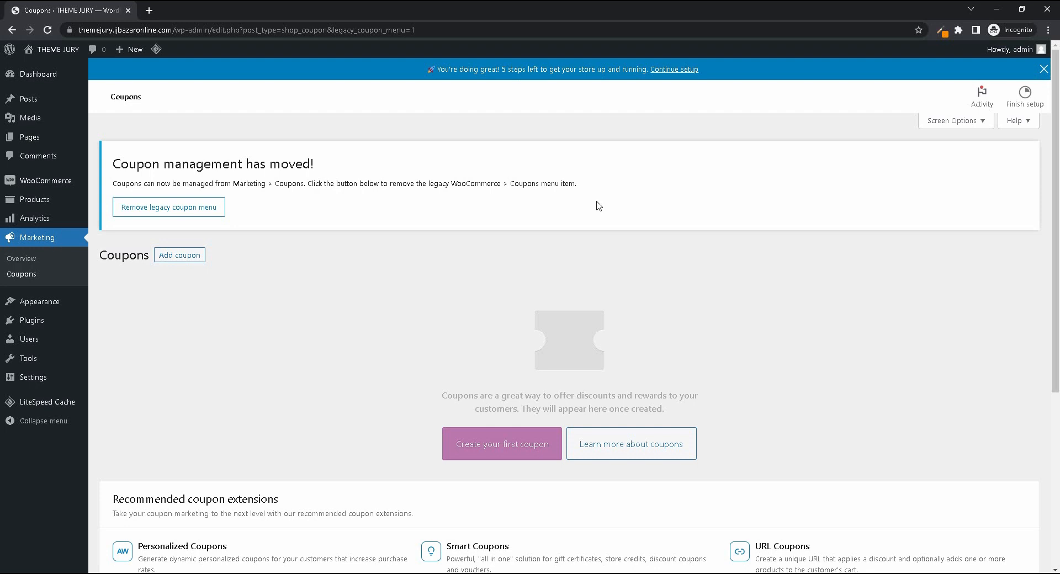
- Create a new coupon with the code THEMEJURY100
{"action": "left_click", "coordinate": [186, 258]}
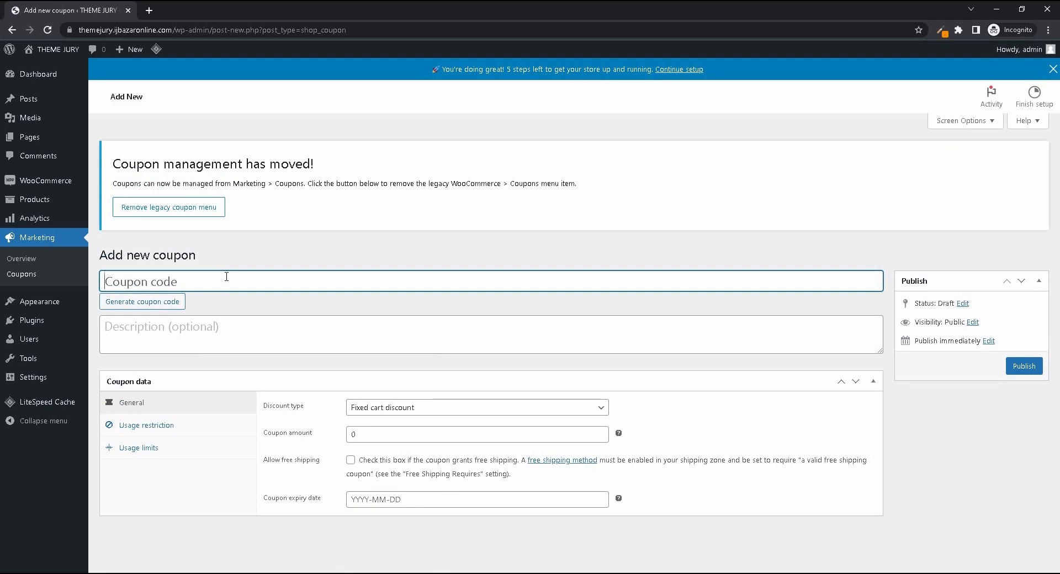
{"action": "type", "text": "THEMEJURY100"}
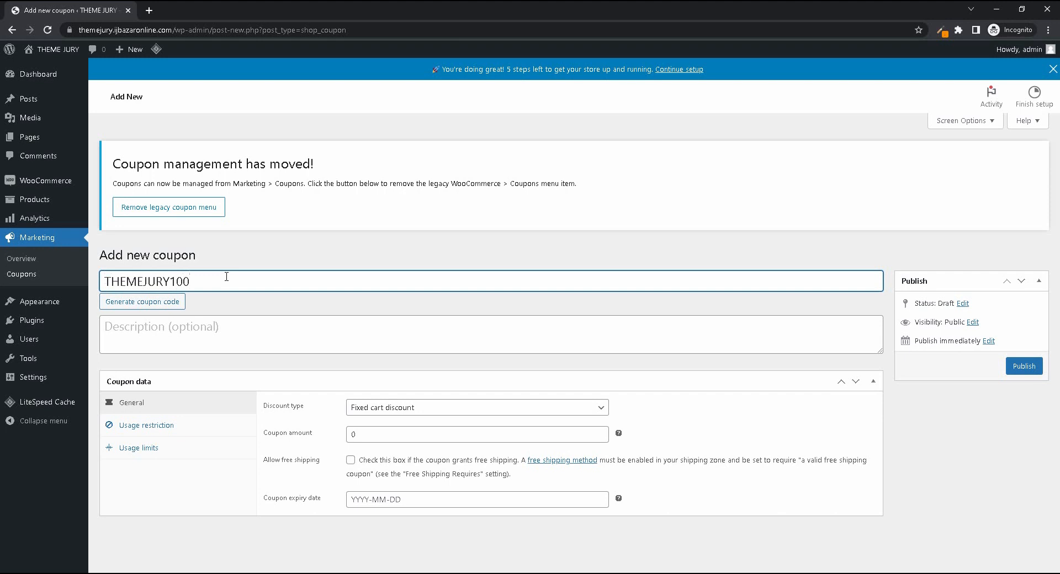
{"action": "key", "text": "ctrl+a"}
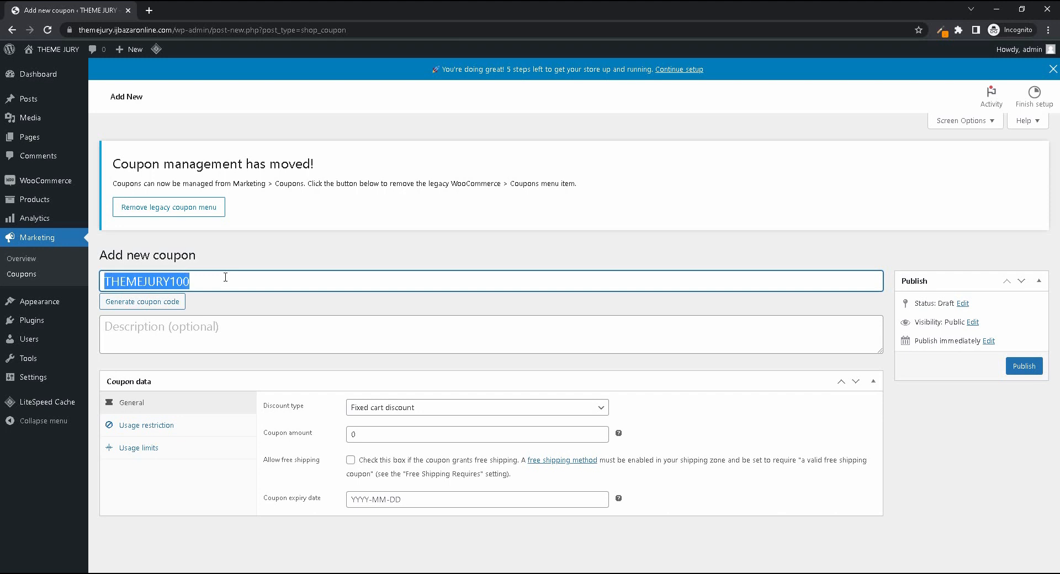
{"action": "left_click", "coordinate": [236, 329]}
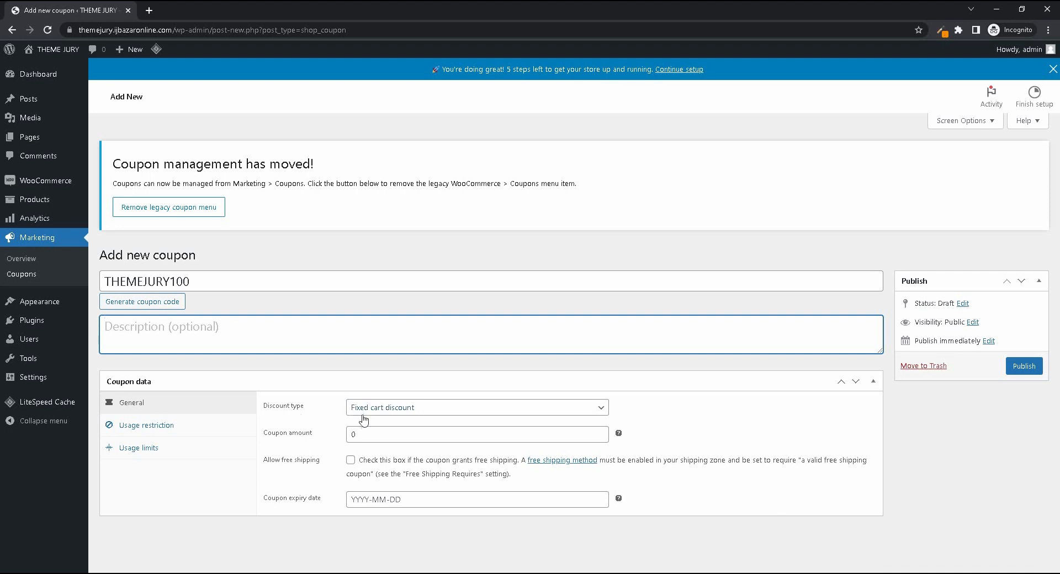
- Set the coupon's discount type to Percentage discount after trying Fixed product discount
{"action": "left_click", "coordinate": [409, 412]}
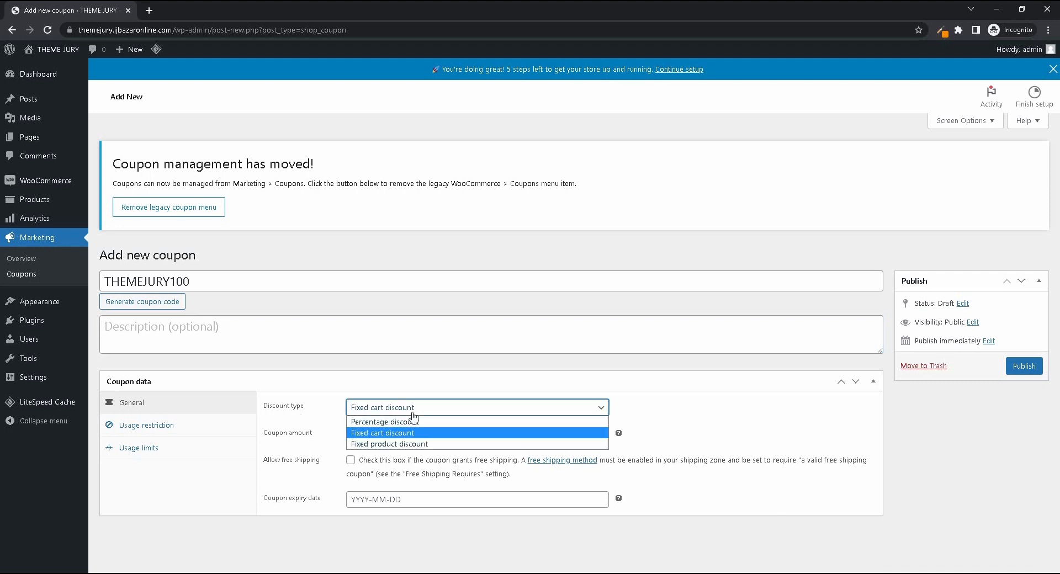
{"action": "left_click", "coordinate": [428, 445]}
{"action": "left_click", "coordinate": [412, 411]}
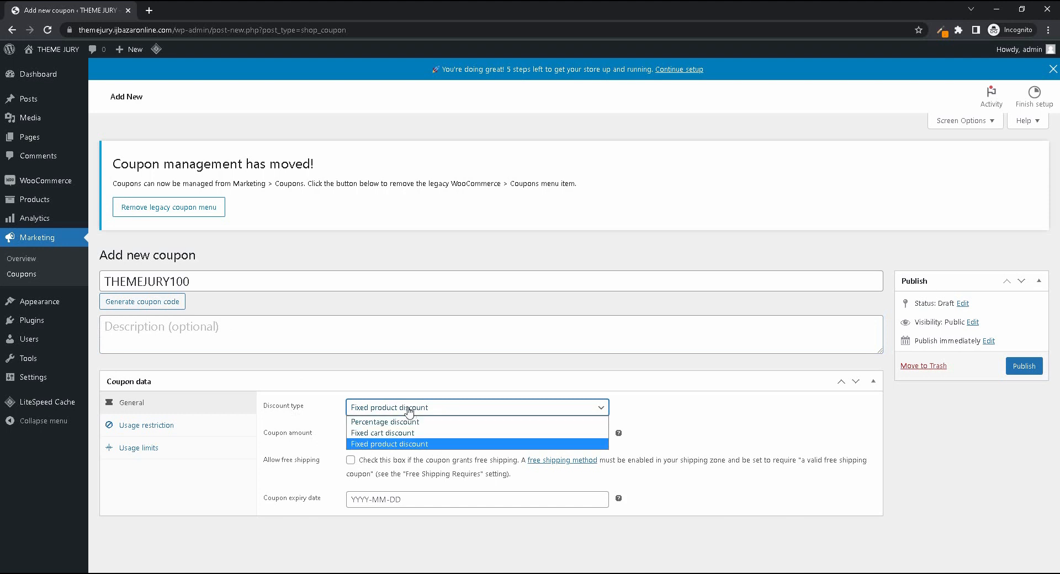
{"action": "left_click", "coordinate": [424, 423]}
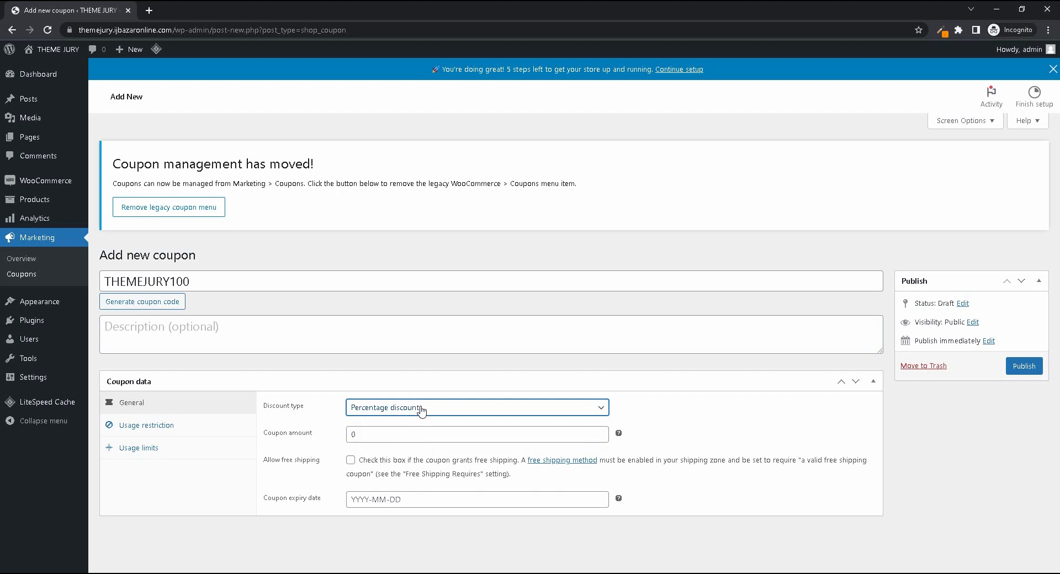
- Set the coupon amount to 100
{"action": "double_click", "coordinate": [375, 437]}
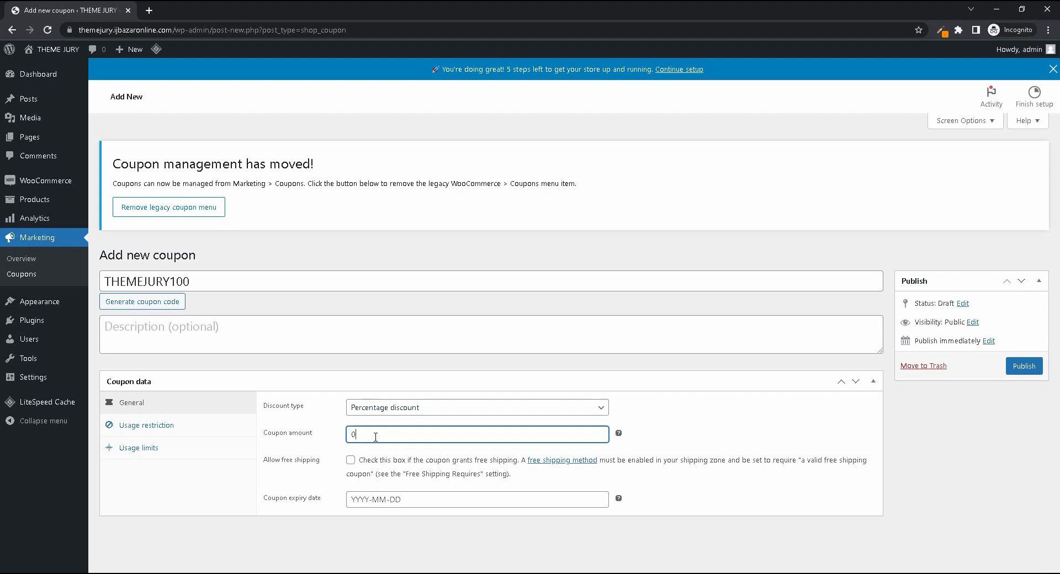
{"action": "type", "text": "1000"}
{"action": "key", "text": "BackSpace"}
{"action": "key", "text": "BackSpace"}
{"action": "key", "text": "shift+Tab"}
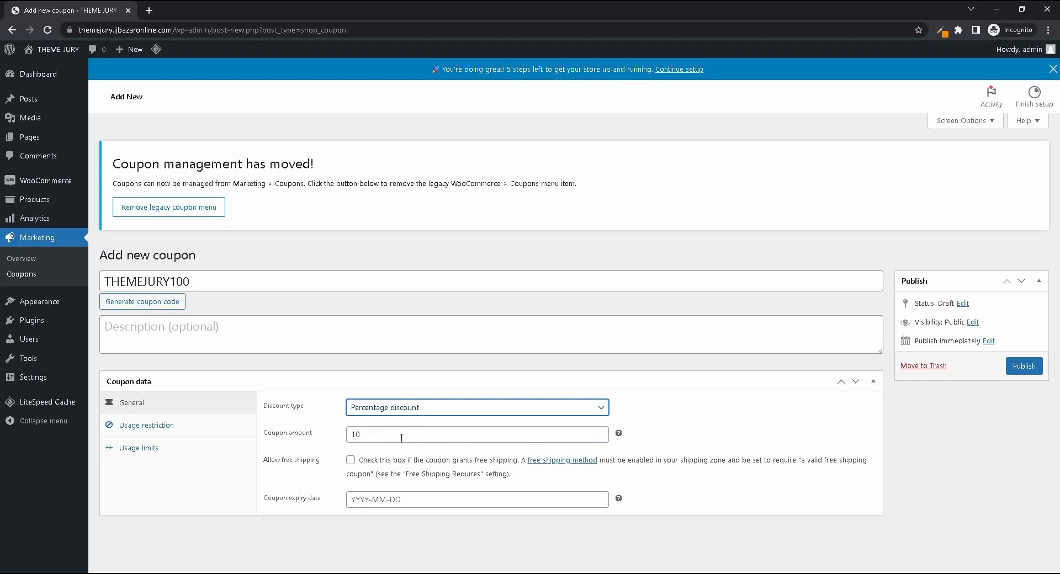
{"action": "key", "text": "Tab"}
{"action": "type", "text": "100"}
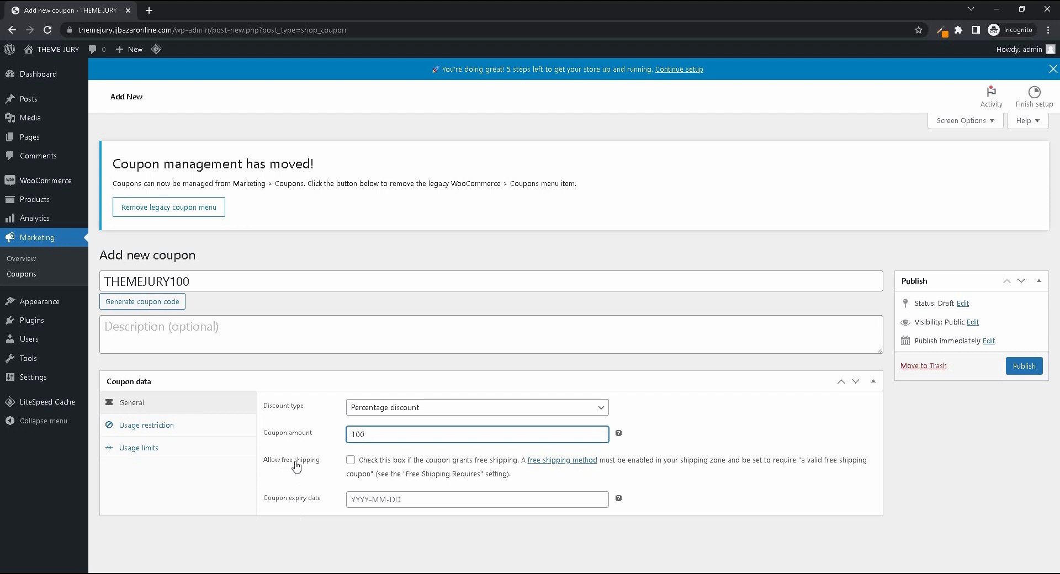
- Switch the coupon's free shipping option on and off again, and set the expiry date to 2023-01-31
{"action": "left_click", "coordinate": [351, 461]}
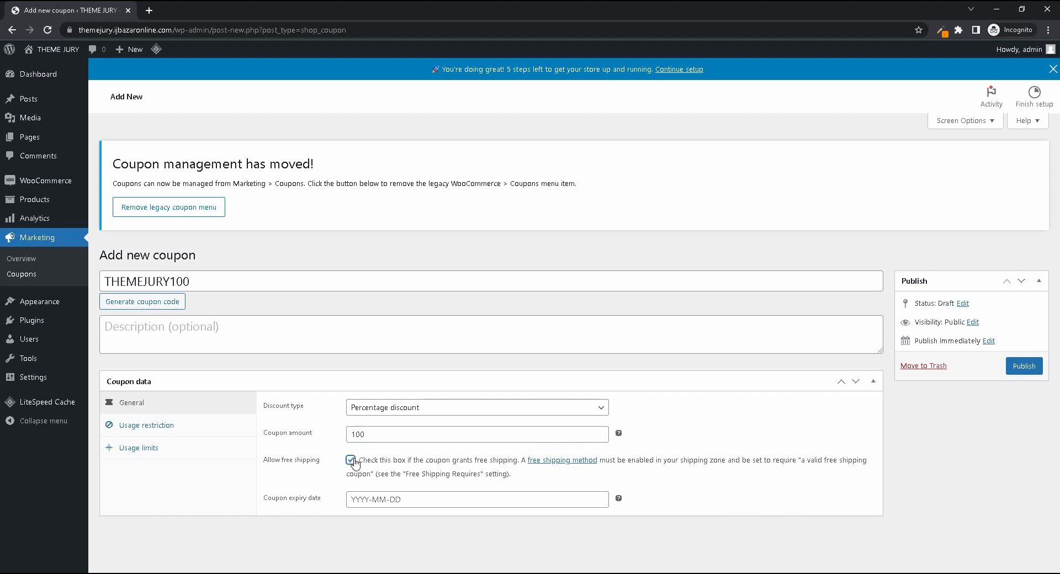
{"action": "left_click", "coordinate": [351, 460]}
{"action": "left_click", "coordinate": [369, 499]}
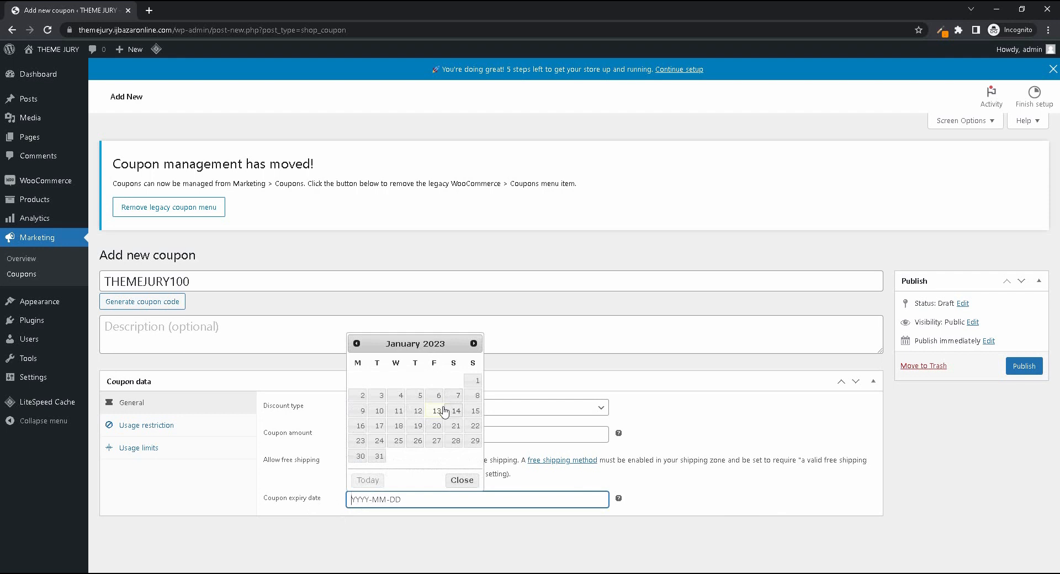
{"action": "left_click", "coordinate": [379, 456]}
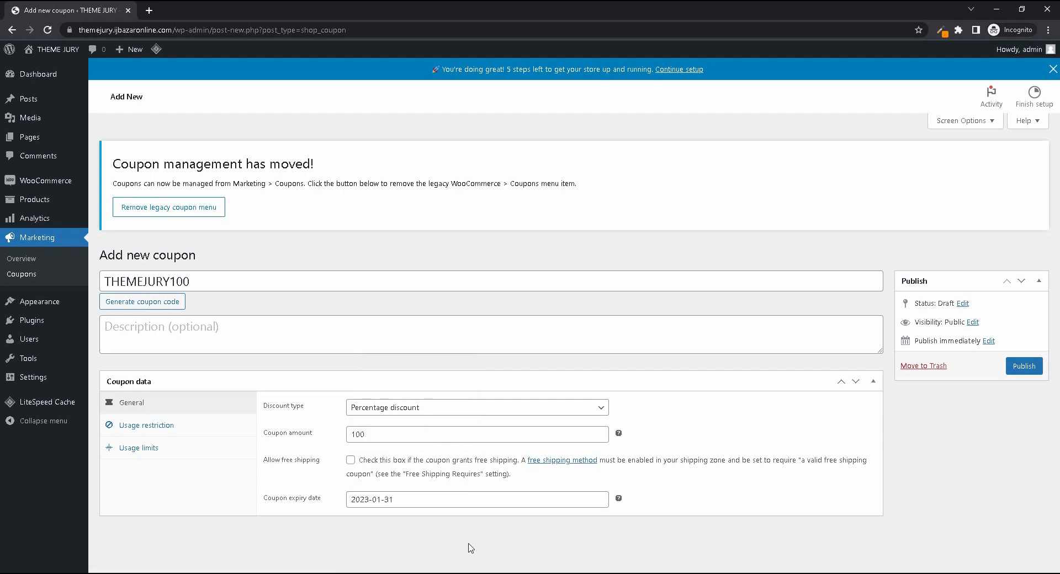
{"action": "double_click", "coordinate": [237, 284]}
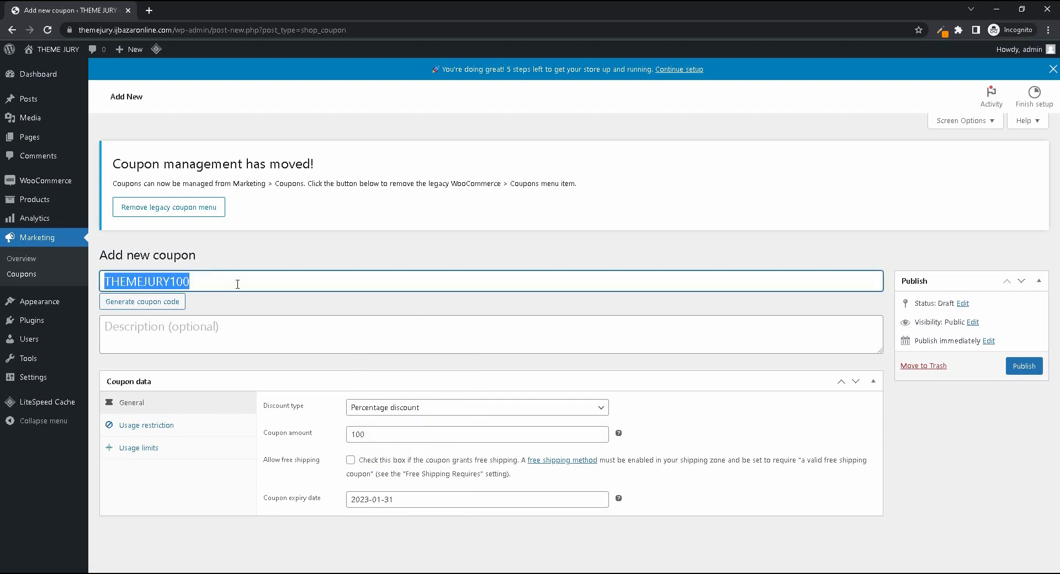
{"action": "left_click", "coordinate": [271, 546]}
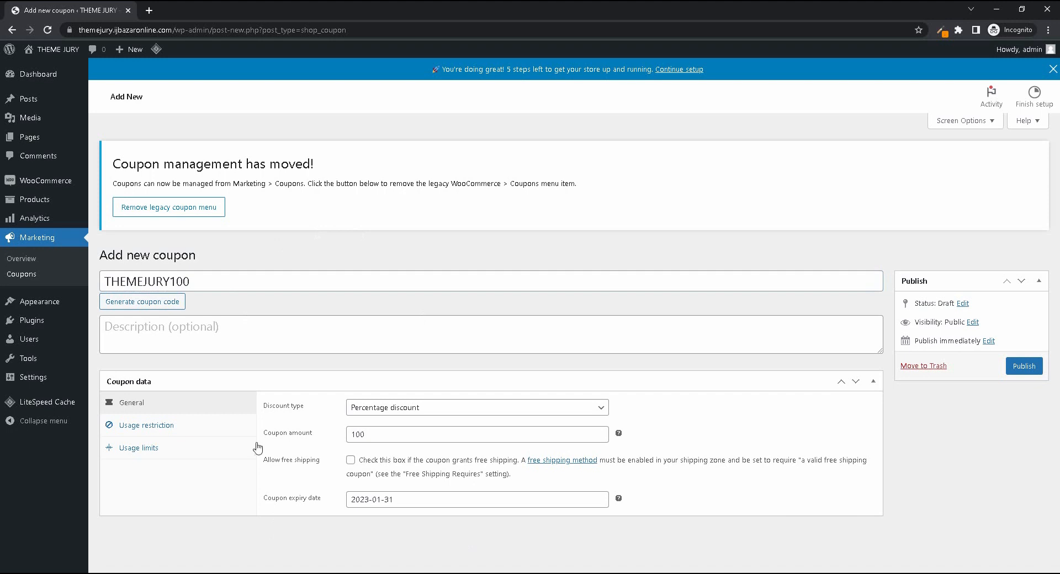
- Restrict the coupon's usage to a minimum spend of 1000
{"action": "left_click", "coordinate": [172, 426]}
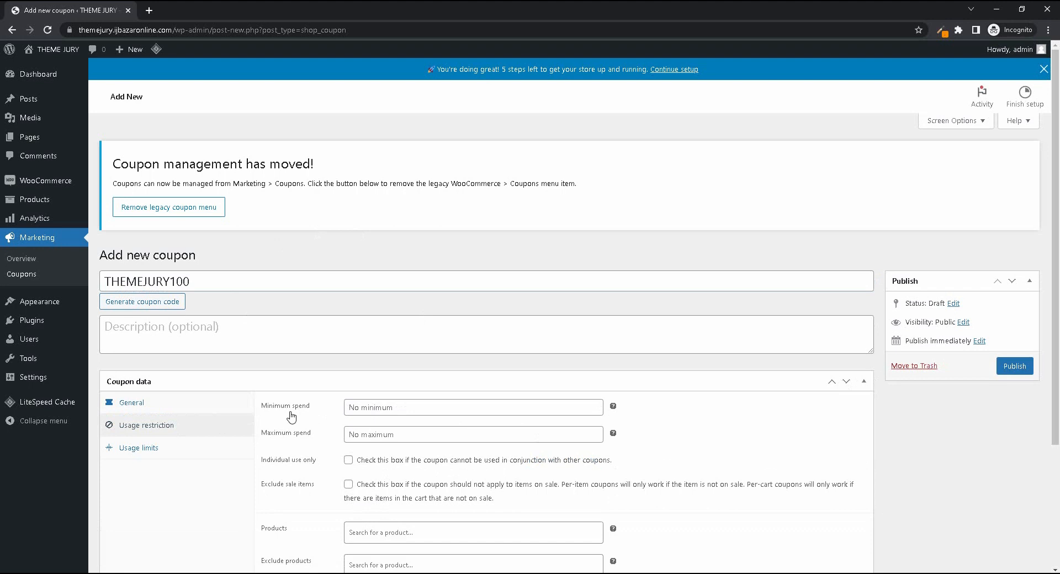
{"action": "left_click", "coordinate": [375, 404]}
{"action": "type", "text": "1"}
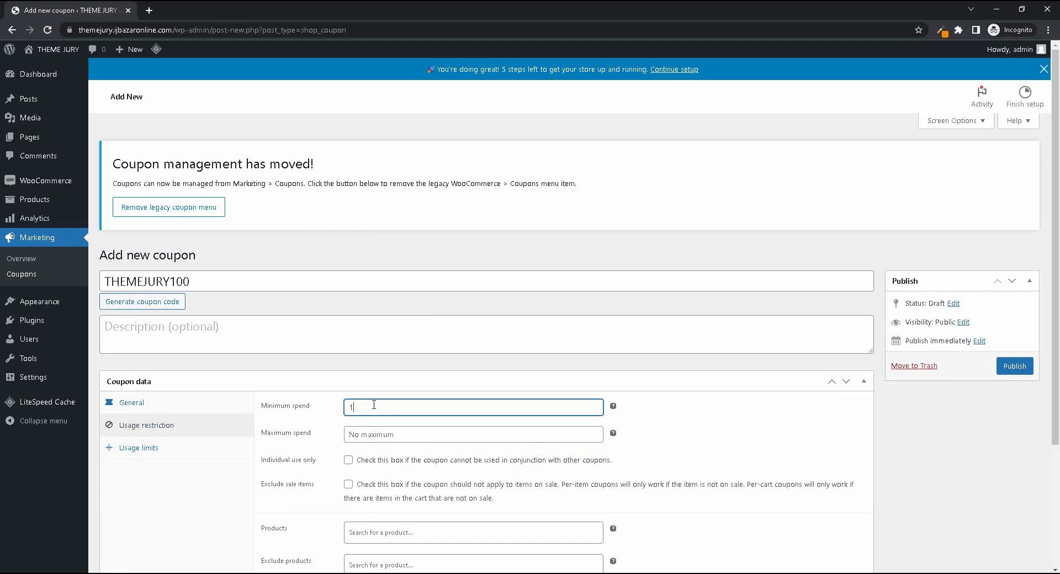
{"action": "type", "text": "000"}
{"action": "left_click", "coordinate": [374, 435]}
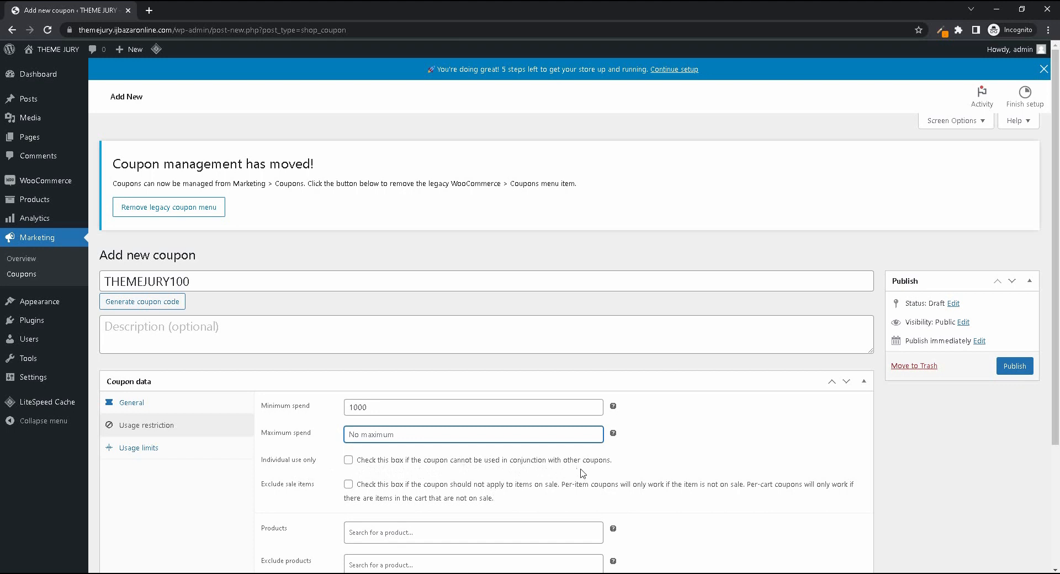
{"action": "left_click", "coordinate": [348, 461]}
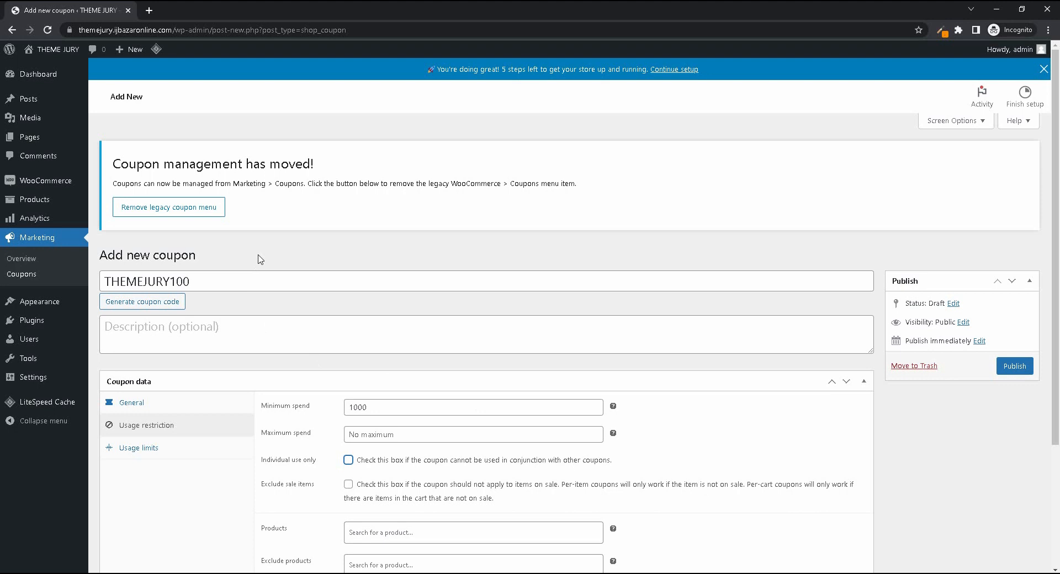
- Examine the coupon's product, excluded product and product category restrictions without choosing any
{"action": "scroll", "coordinate": [231, 263], "scroll_direction": "down", "scroll_amount": 3}
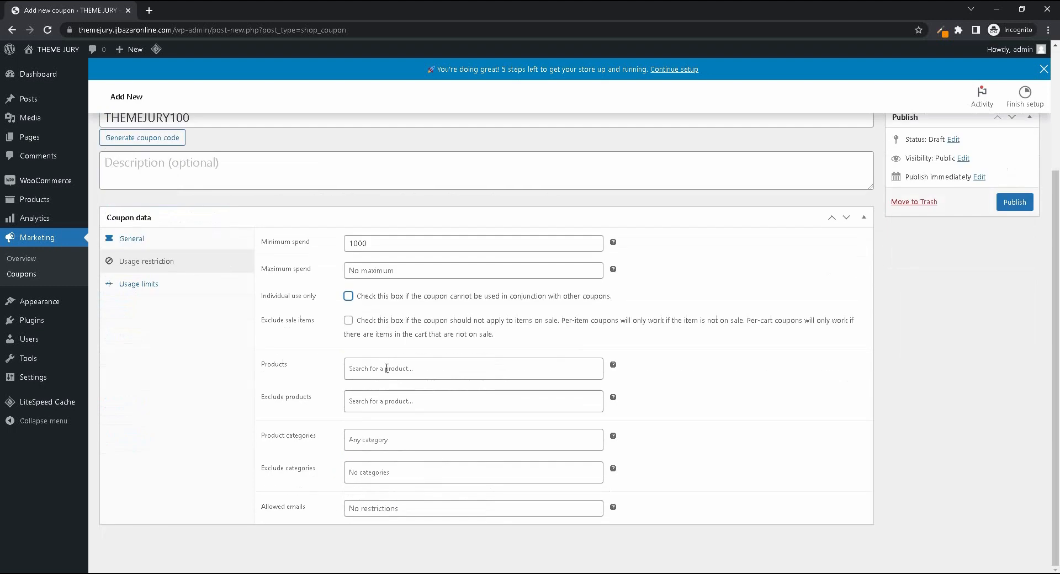
{"action": "left_click", "coordinate": [391, 372]}
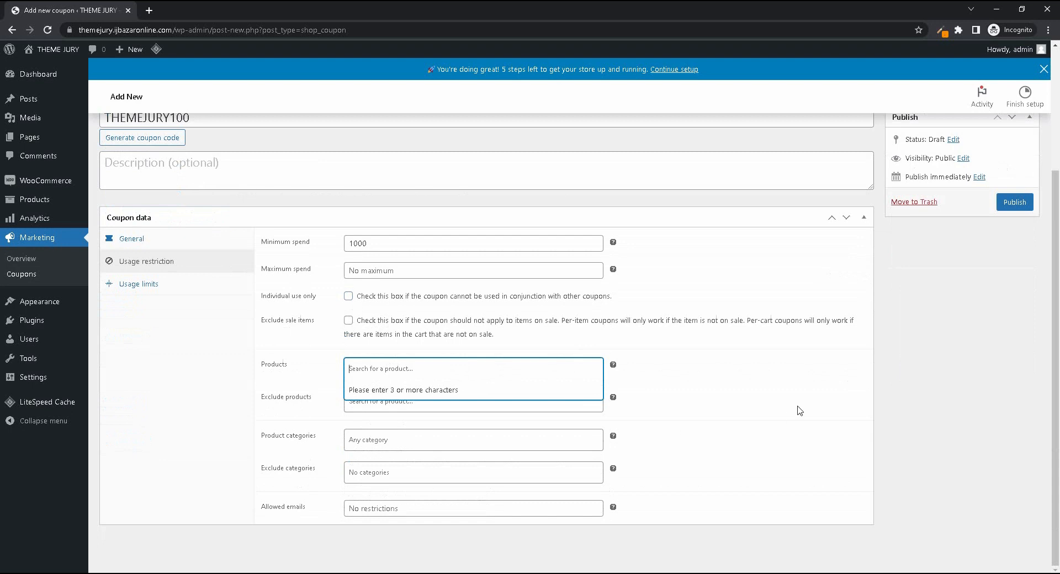
{"action": "left_click", "coordinate": [199, 416]}
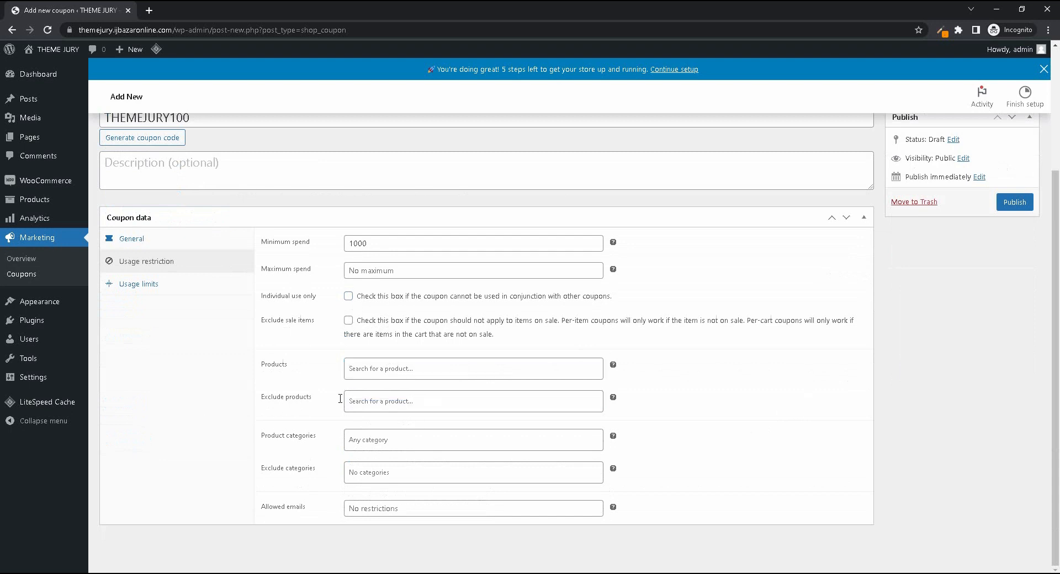
{"action": "left_click", "coordinate": [410, 404]}
{"action": "left_click", "coordinate": [135, 469]}
{"action": "left_click", "coordinate": [392, 440]}
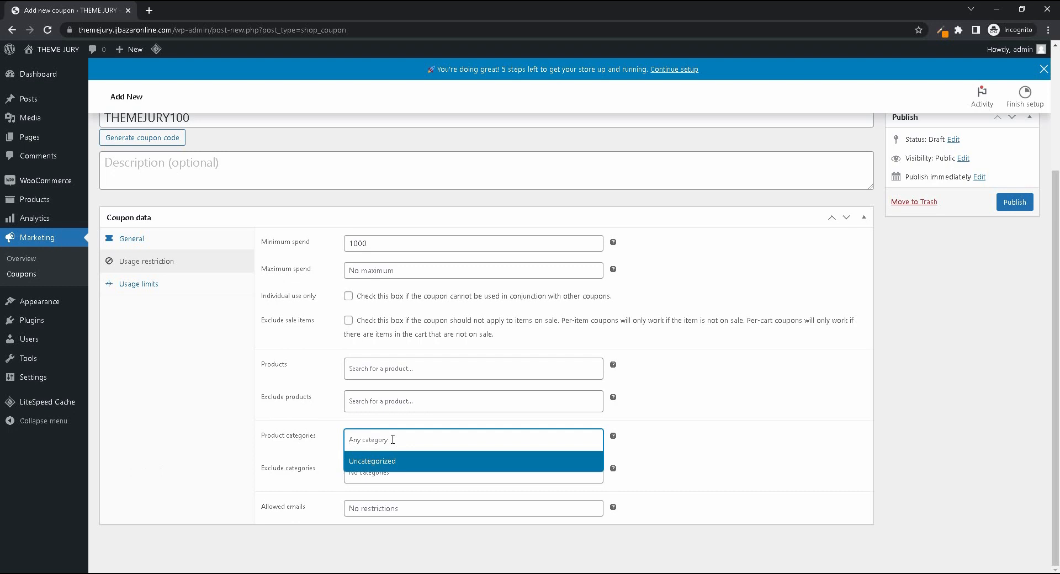
{"action": "left_click", "coordinate": [200, 457]}
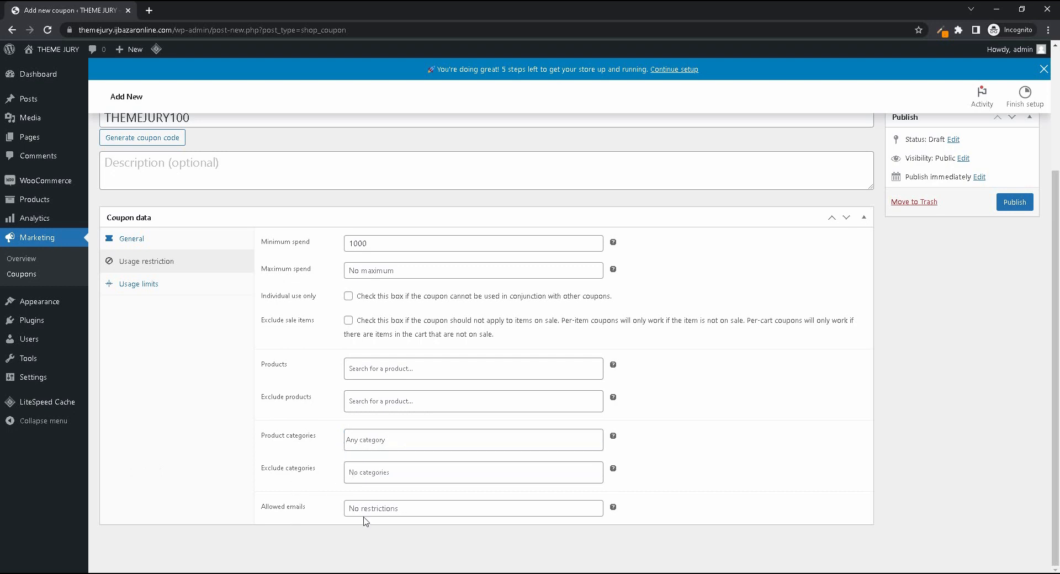
- Set the coupon's usage limit per coupon to 1
{"action": "left_click", "coordinate": [173, 283]}
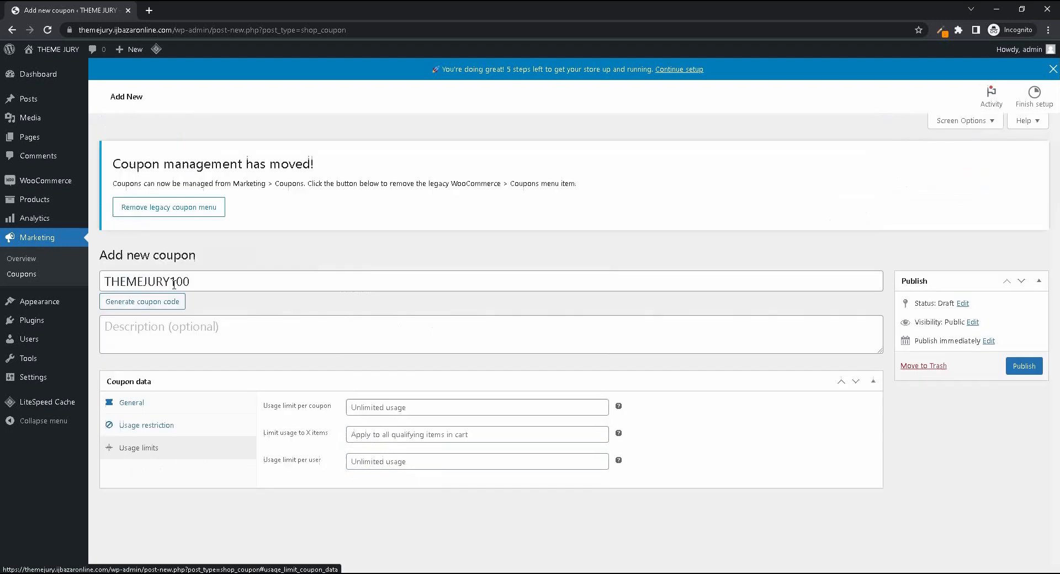
{"action": "left_click", "coordinate": [410, 407]}
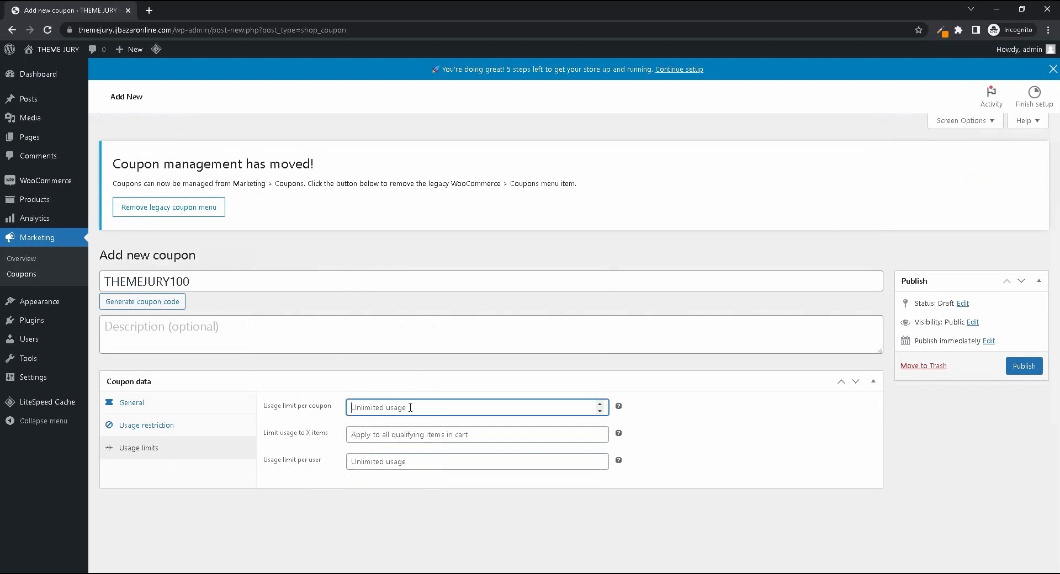
{"action": "type", "text": "14"}
{"action": "key", "text": "BackSpace"}
{"action": "left_click", "coordinate": [416, 551]}
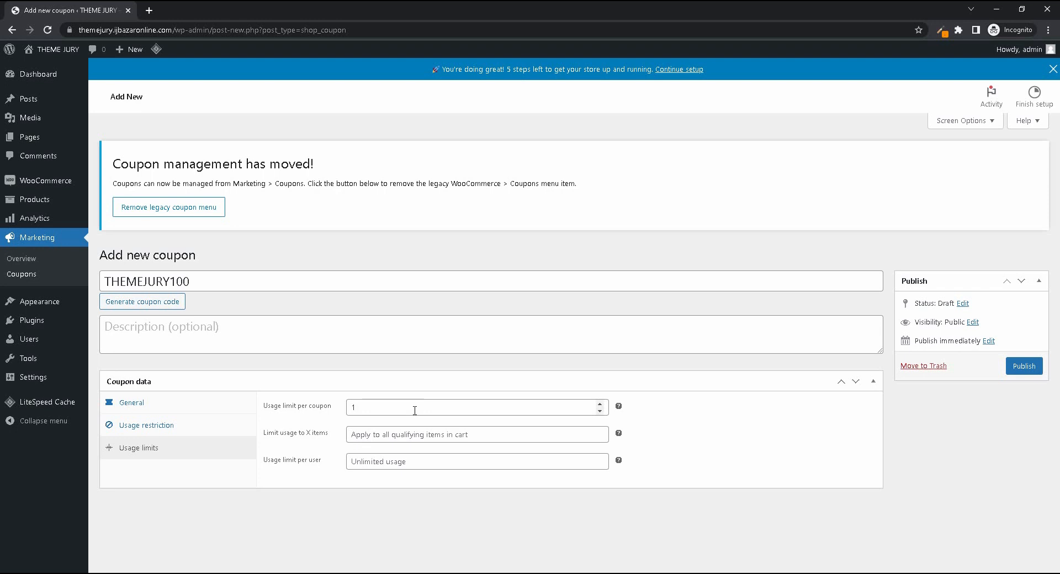
- Clear the usage limit per coupon and leave the item limit empty
{"action": "left_click", "coordinate": [414, 410]}
{"action": "key", "text": "BackSpace"}
{"action": "left_click", "coordinate": [418, 523]}
{"action": "left_click", "coordinate": [476, 435]}
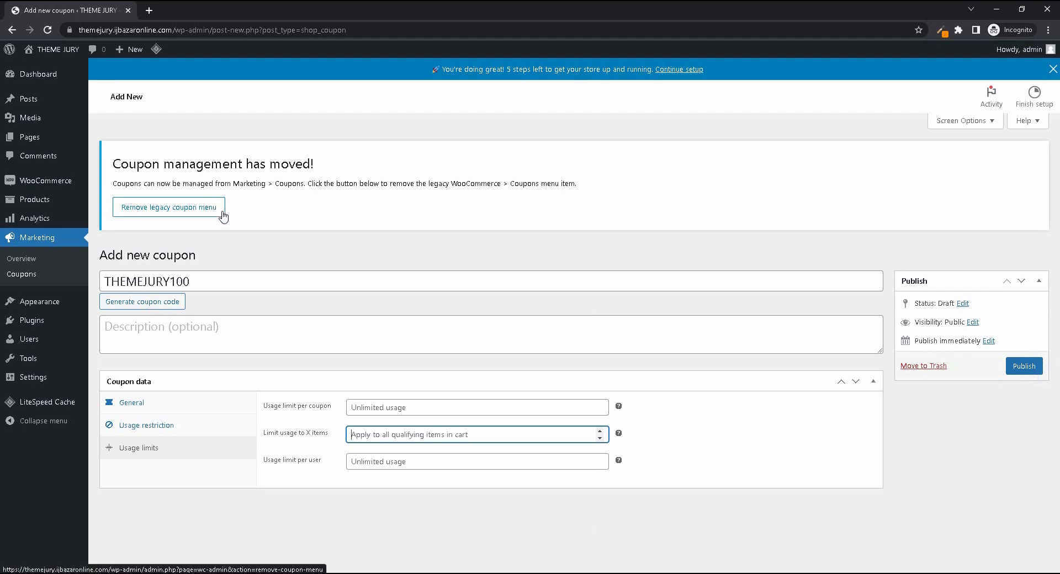
- Leave the coupon unpublished and open the WooCommerce reports page
{"action": "mouse_move", "coordinate": [35, 180]}
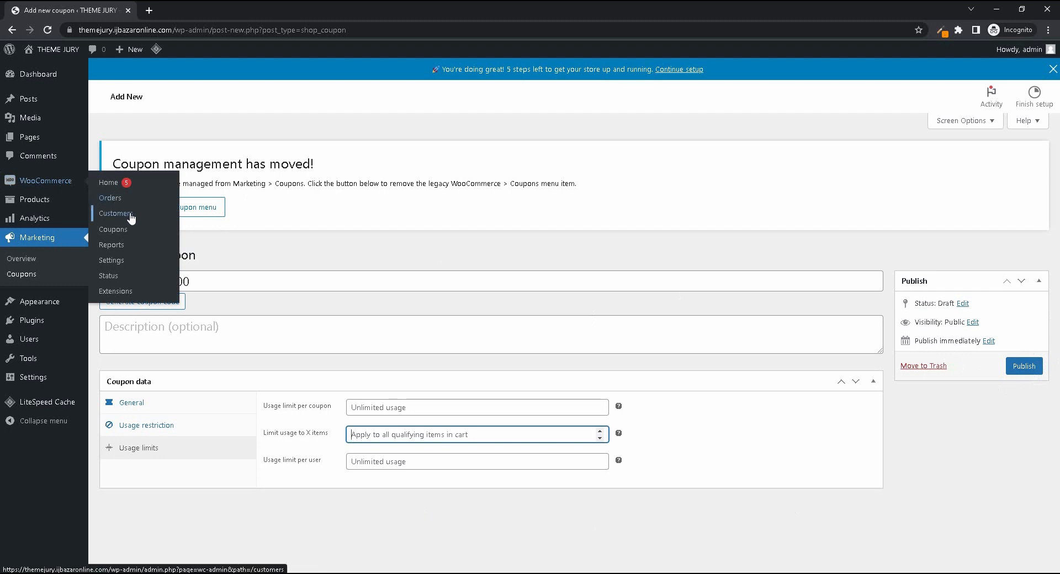
{"action": "left_click", "coordinate": [116, 248]}
{"action": "left_click", "coordinate": [596, 95]}
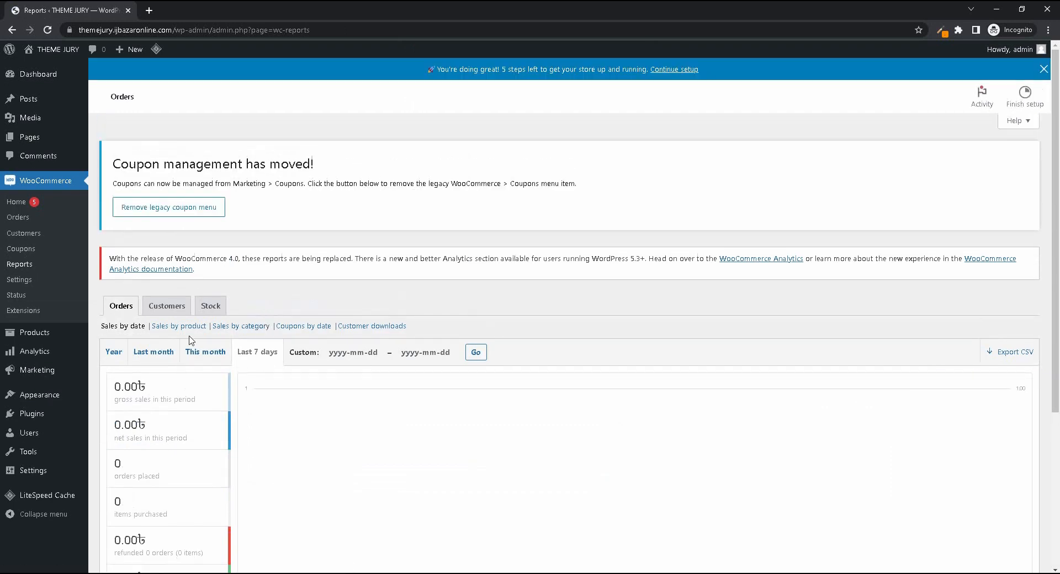
- Examine the sales-by-date figures and chart for the last 7 days in the orders report
{"action": "scroll", "coordinate": [225, 345], "scroll_direction": "down", "scroll_amount": 5}
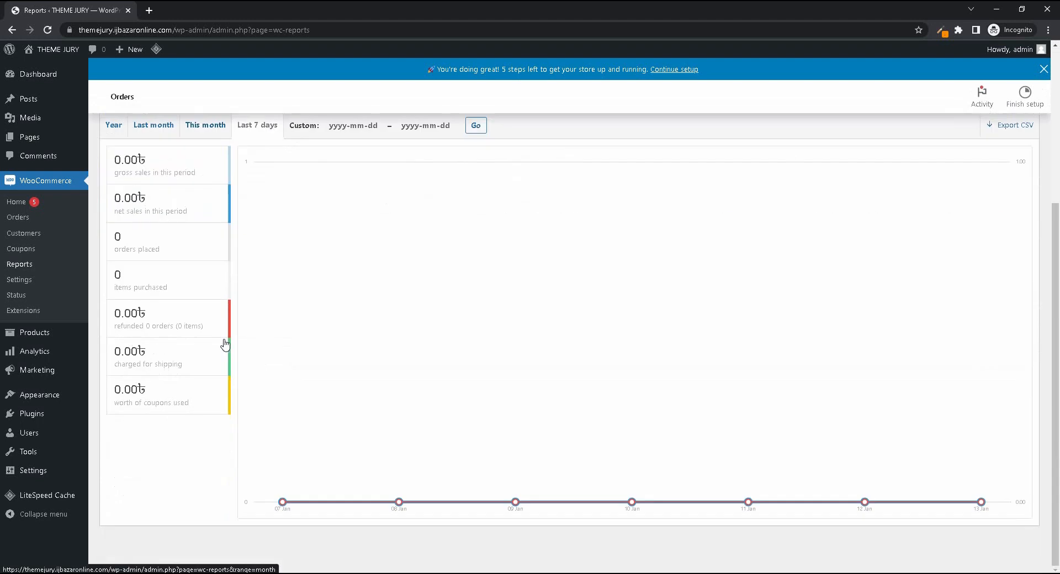
{"action": "scroll", "coordinate": [225, 352], "scroll_direction": "up", "scroll_amount": 5}
{"action": "scroll", "coordinate": [560, 372], "scroll_direction": "down", "scroll_amount": 5}
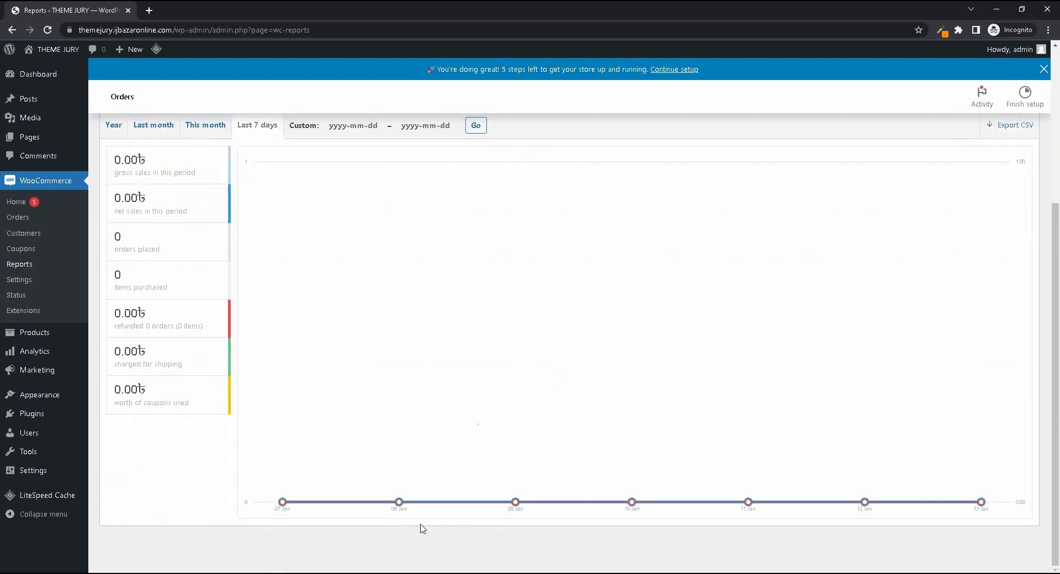
{"action": "scroll", "coordinate": [407, 333], "scroll_direction": "up", "scroll_amount": 5}
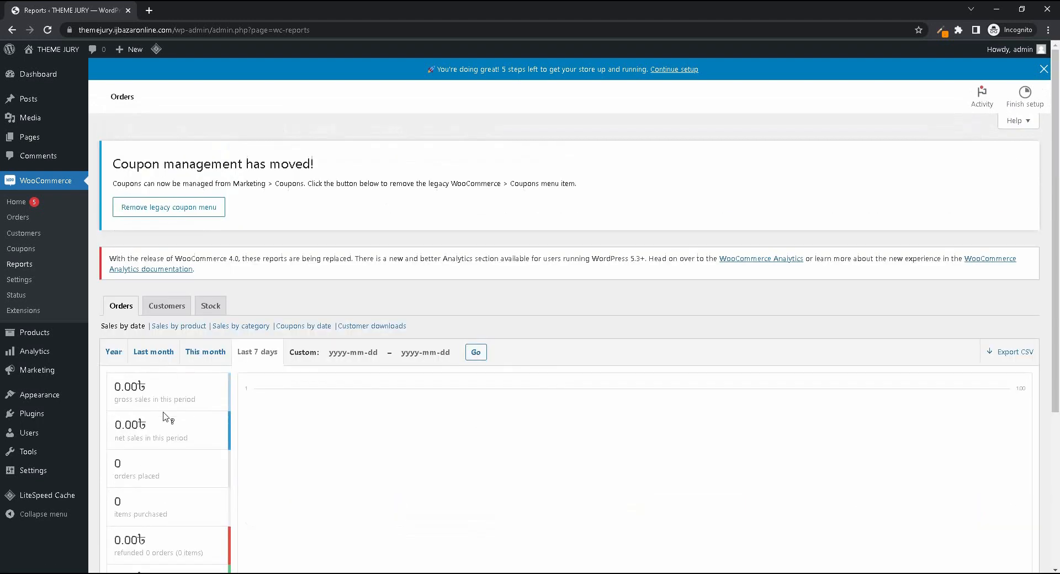
{"action": "mouse_move", "coordinate": [164, 395]}
{"action": "mouse_move", "coordinate": [203, 399]}
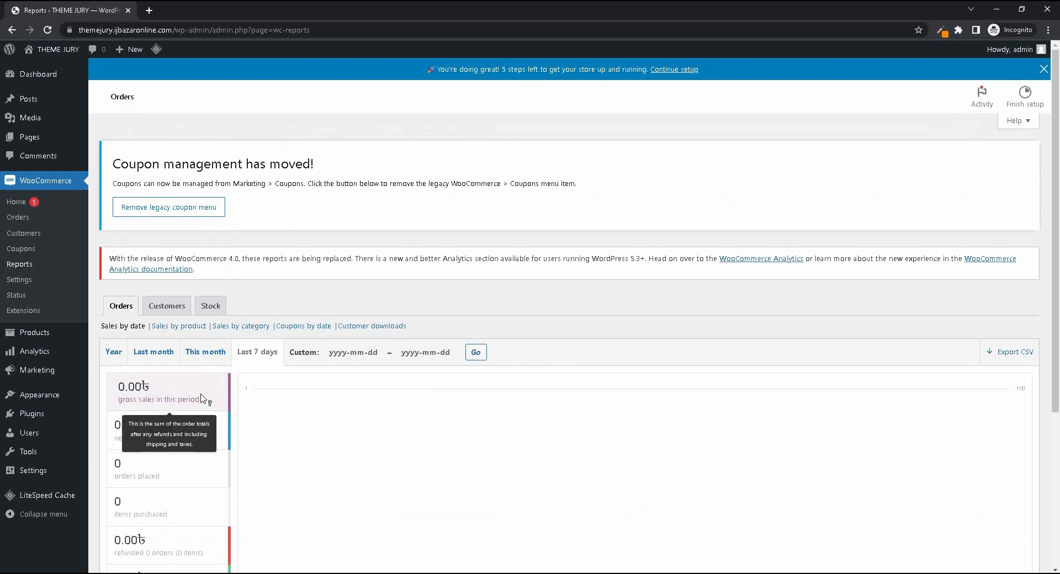
{"action": "scroll", "coordinate": [390, 432], "scroll_direction": "down", "scroll_amount": 5}
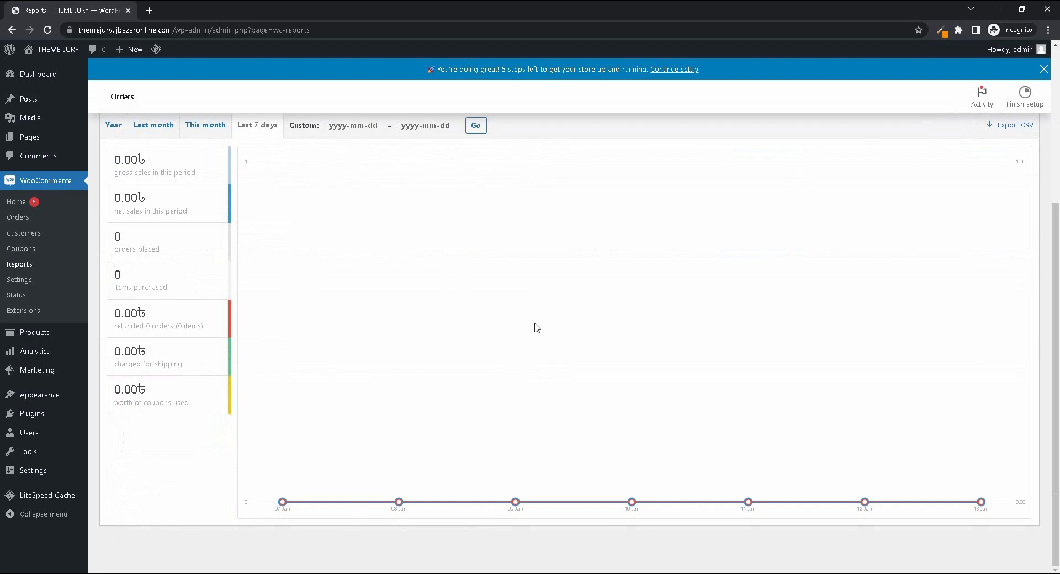
{"action": "mouse_move", "coordinate": [154, 175]}
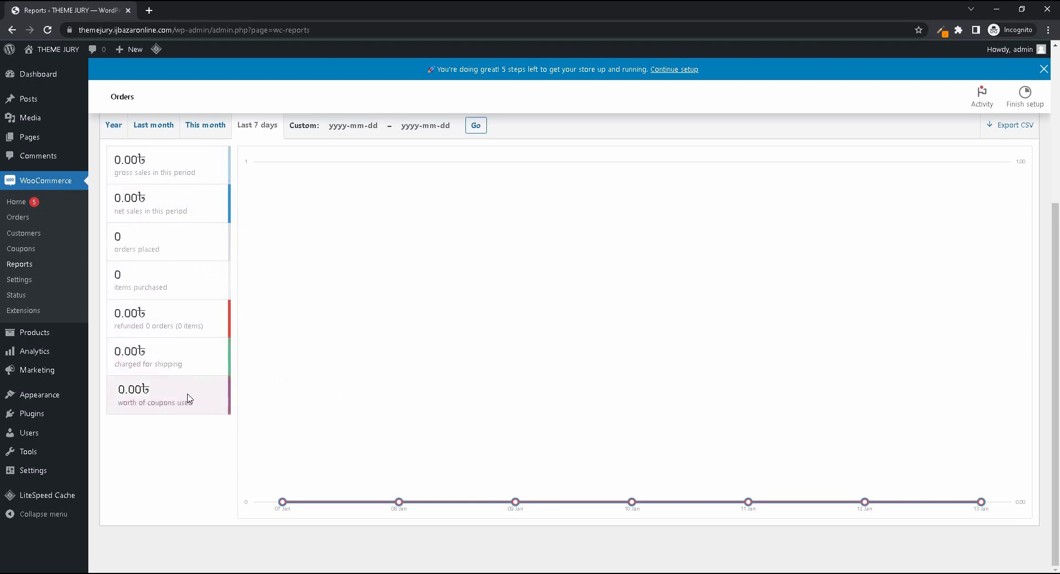
- Show the orders report for the year and view the custom start date calendar without picking a date
{"action": "scroll", "coordinate": [357, 392], "scroll_direction": "up", "scroll_amount": 2}
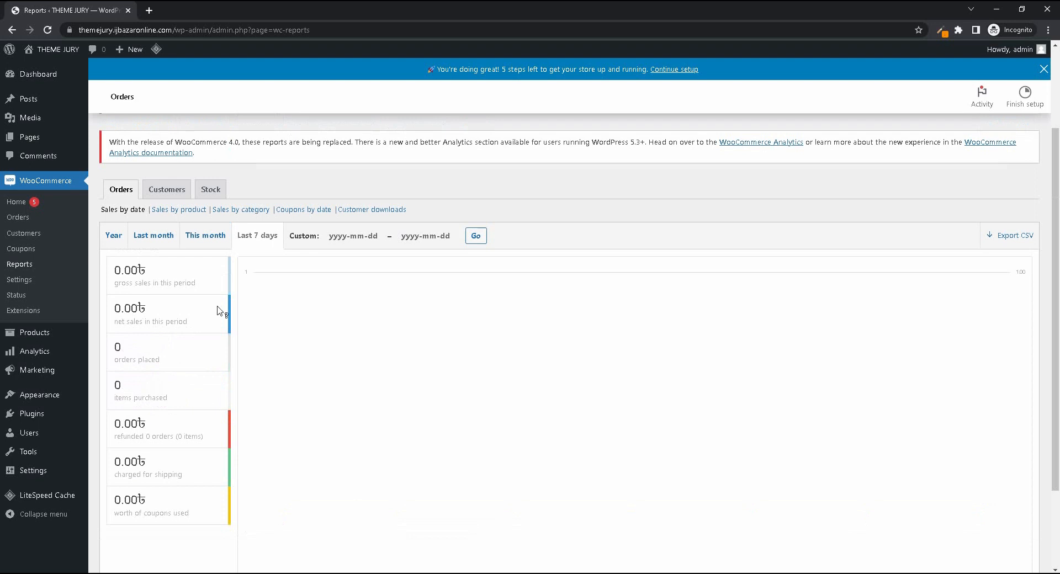
{"action": "left_click", "coordinate": [121, 241]}
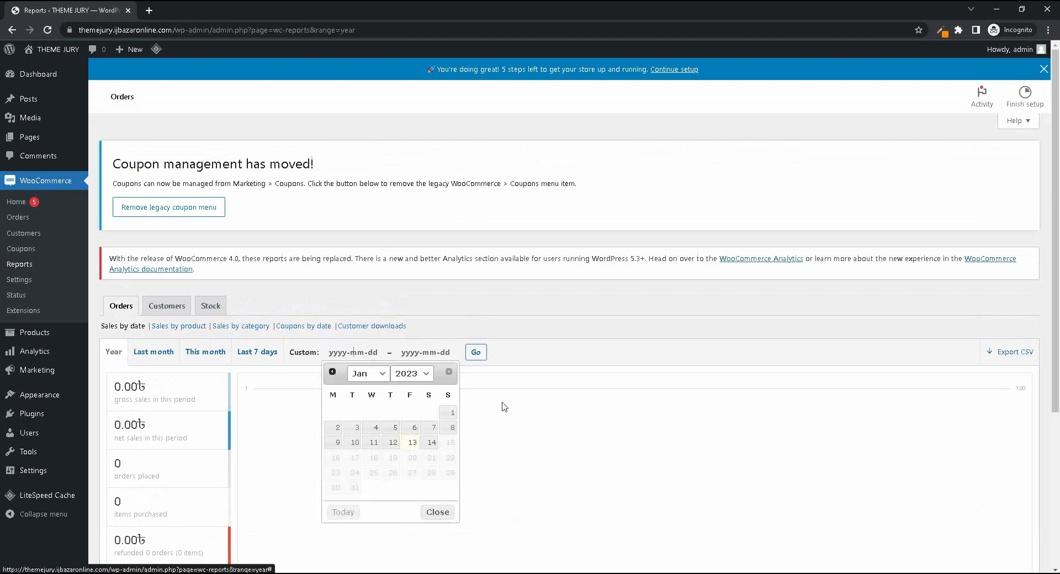
{"action": "left_click", "coordinate": [270, 410]}
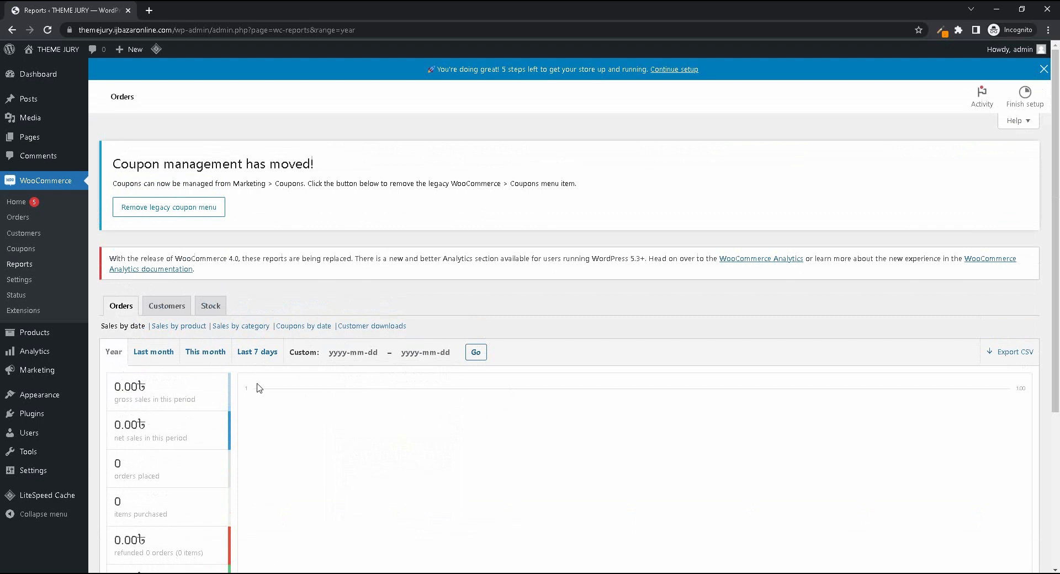
- Open the customers report and examine its signups and customer versus guest sales for the last 7 days
{"action": "left_click", "coordinate": [167, 307]}
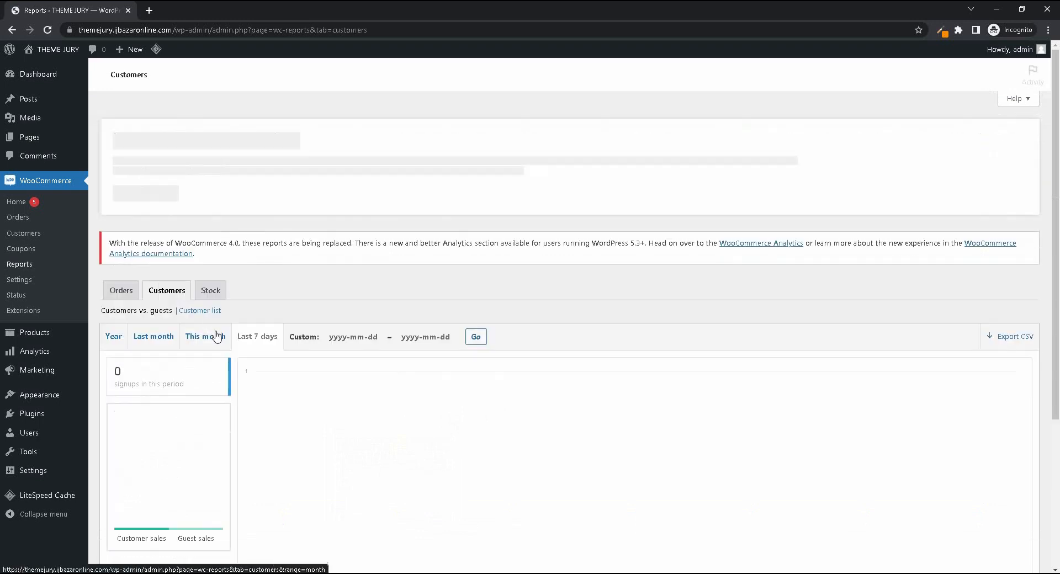
{"action": "scroll", "coordinate": [335, 334], "scroll_direction": "down", "scroll_amount": 3}
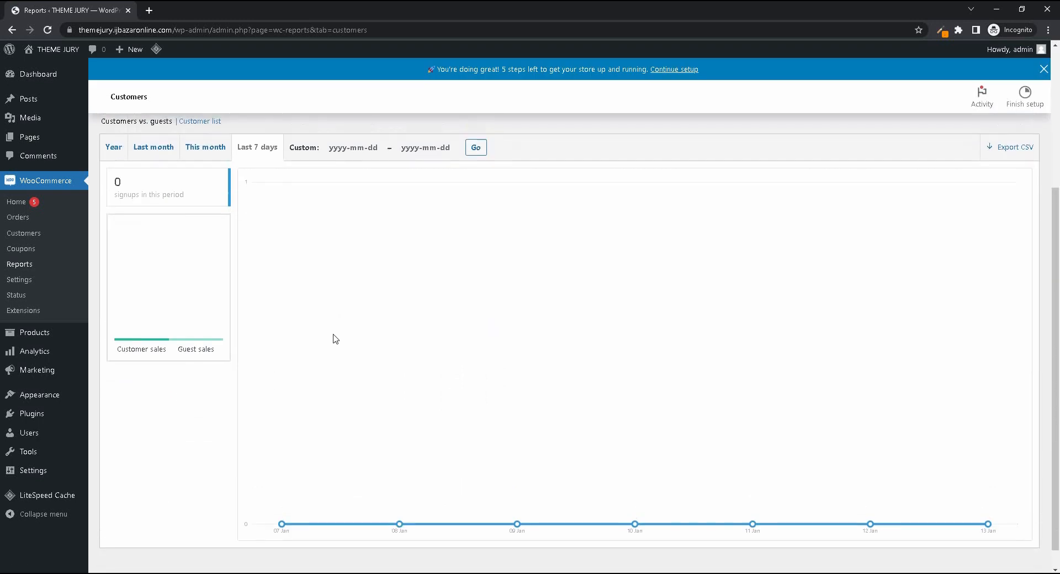
{"action": "scroll", "coordinate": [357, 453], "scroll_direction": "up", "scroll_amount": 3}
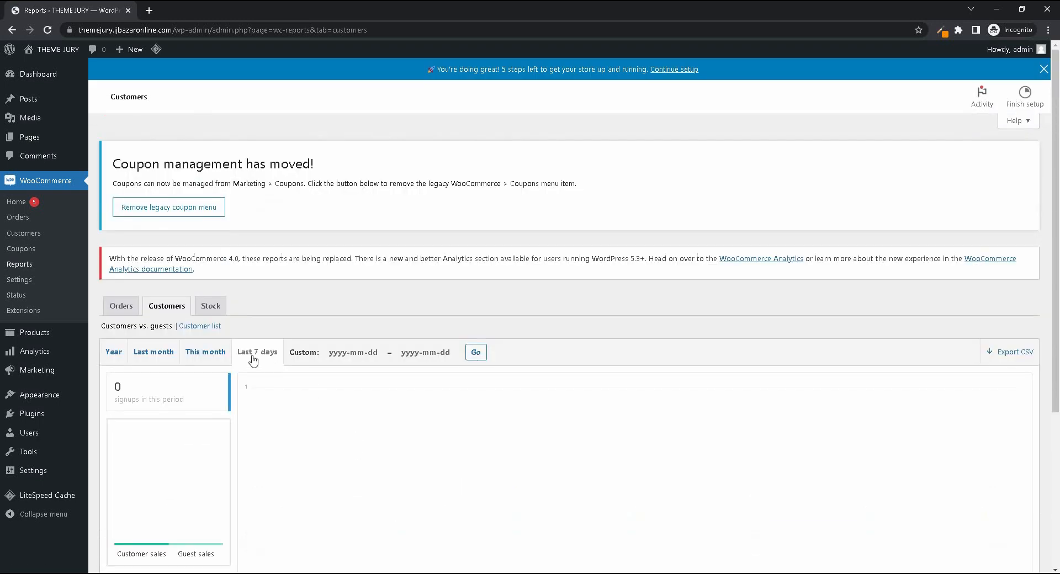
{"action": "scroll", "coordinate": [299, 331], "scroll_direction": "down", "scroll_amount": 3}
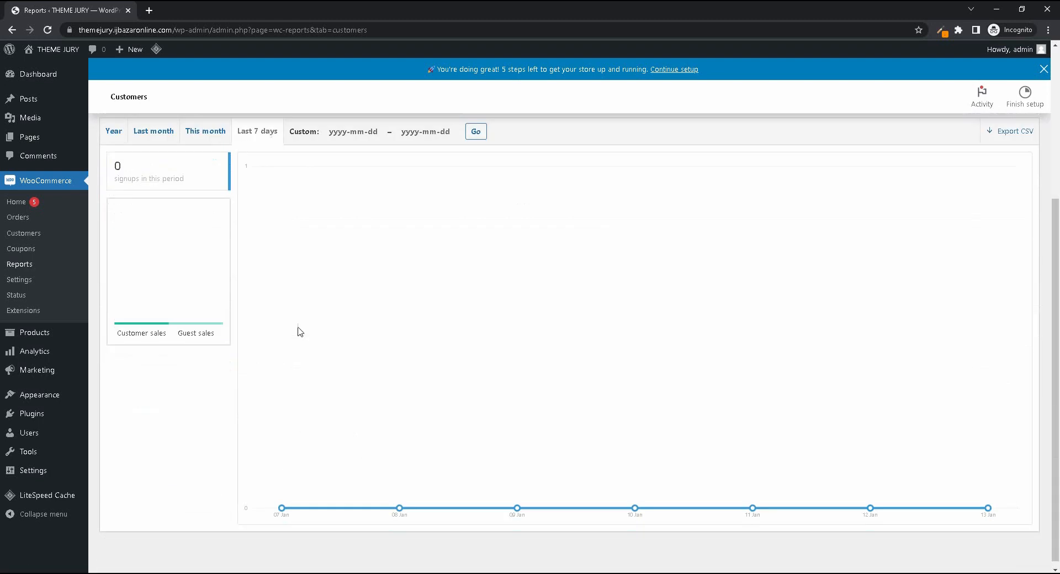
{"action": "scroll", "coordinate": [330, 405], "scroll_direction": "up", "scroll_amount": 3}
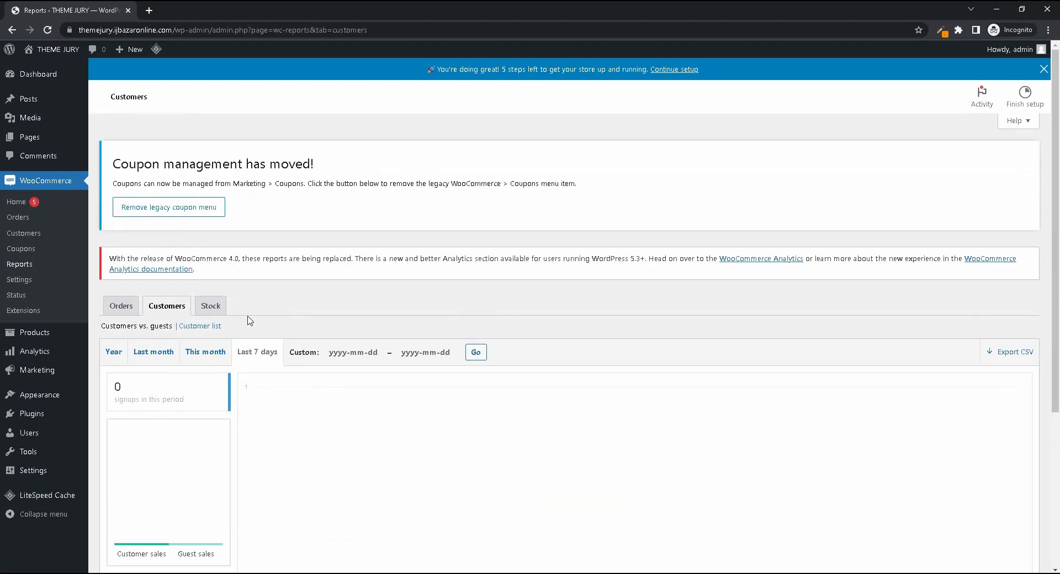
- View the low in stock, out of stock and most stocked lists in the stock report
{"action": "left_click", "coordinate": [212, 305]}
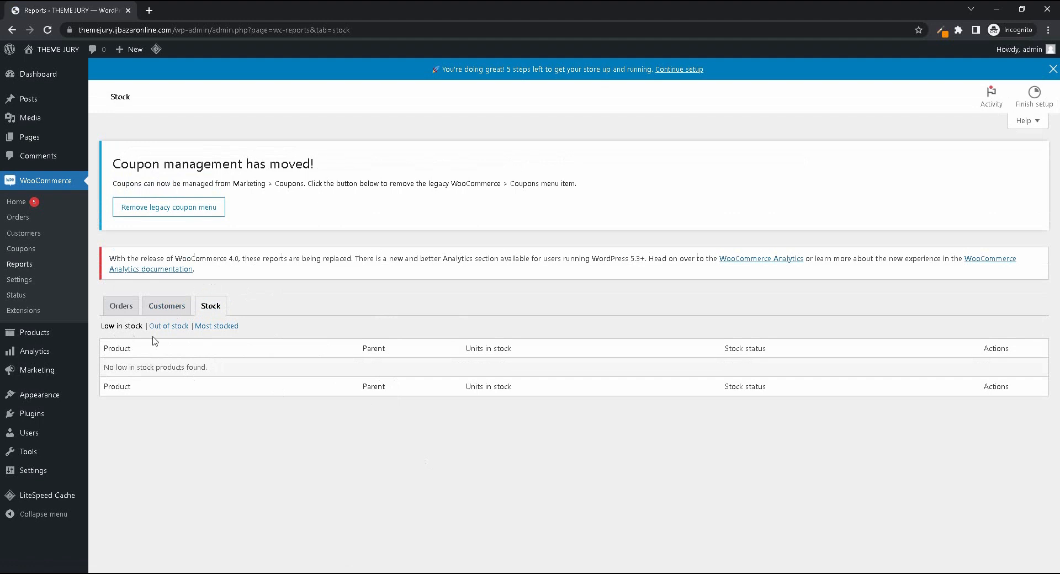
{"action": "left_click", "coordinate": [176, 327]}
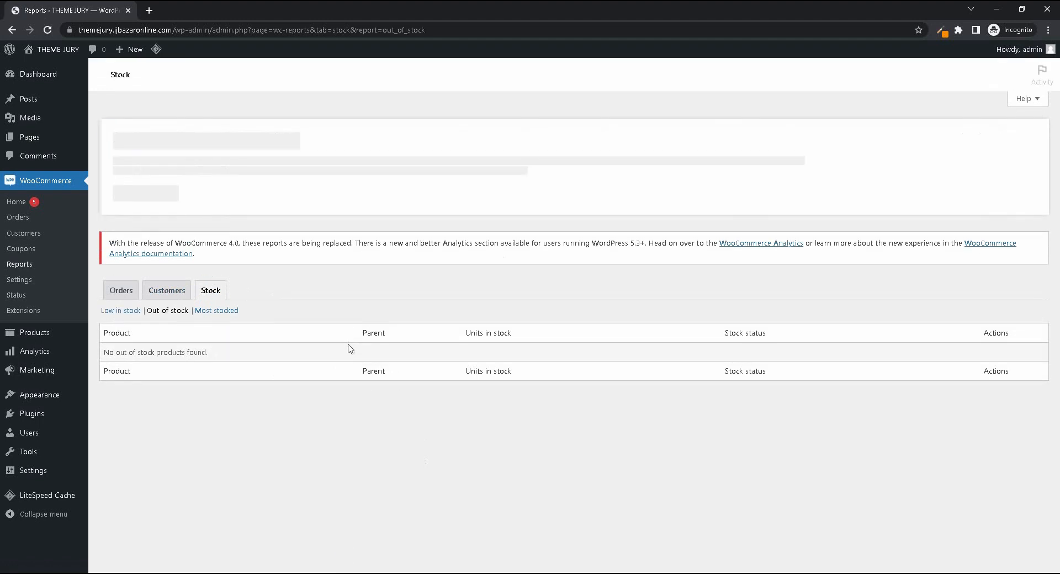
{"action": "left_click", "coordinate": [220, 327]}
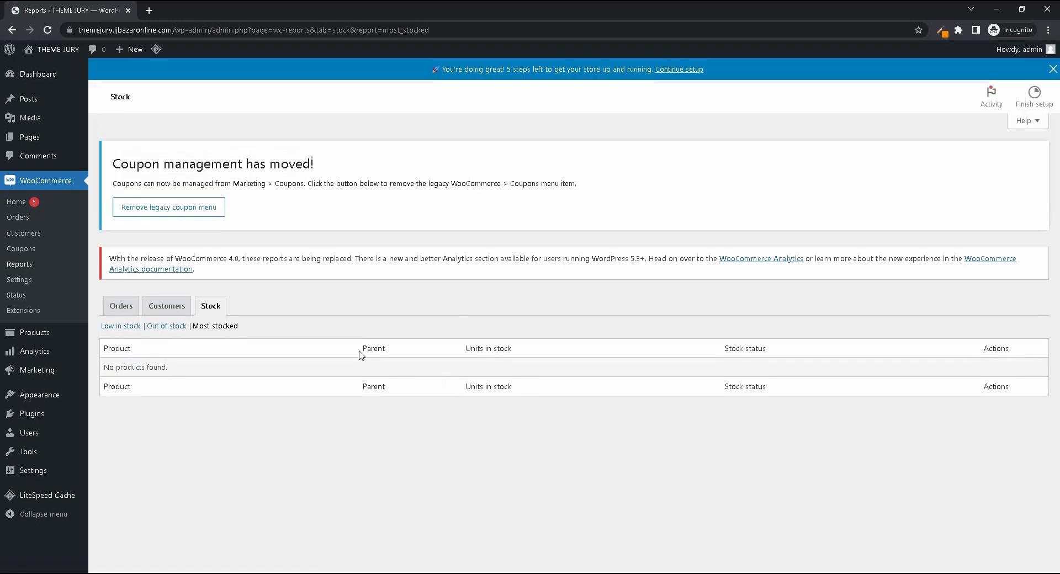
- Open the WooCommerce general settings and review the store address and general options
{"action": "left_click", "coordinate": [30, 282]}
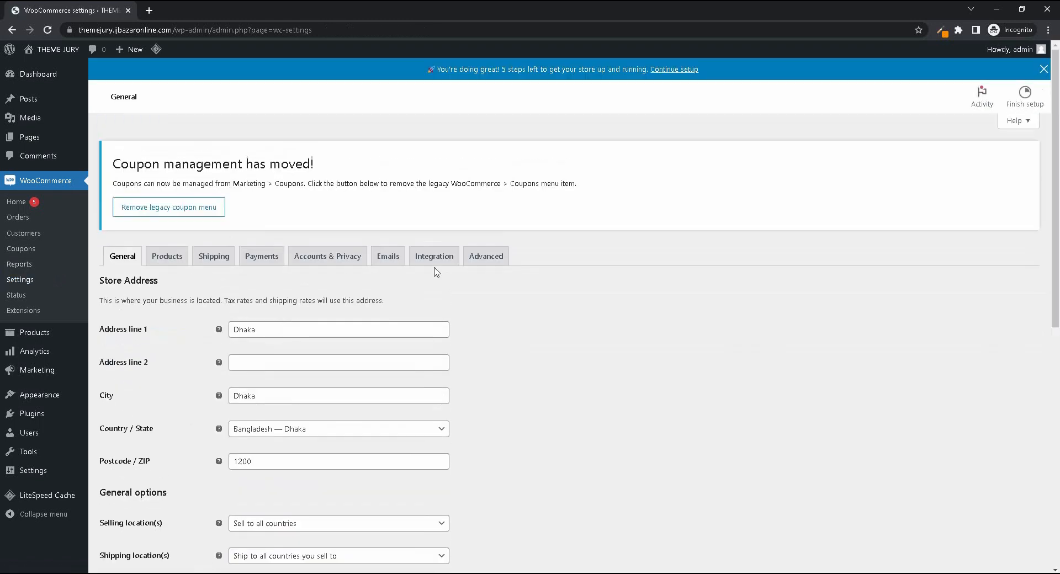
{"action": "scroll", "coordinate": [434, 268], "scroll_direction": "down", "scroll_amount": 4}
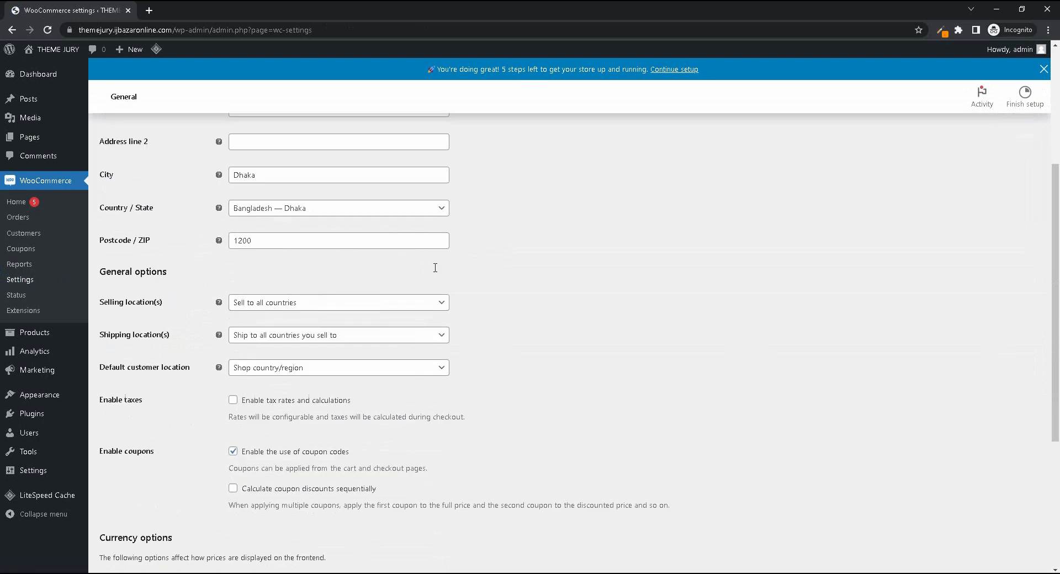
{"action": "scroll", "coordinate": [435, 267], "scroll_direction": "up", "scroll_amount": 4}
{"action": "scroll", "coordinate": [279, 357], "scroll_direction": "down", "scroll_amount": 2}
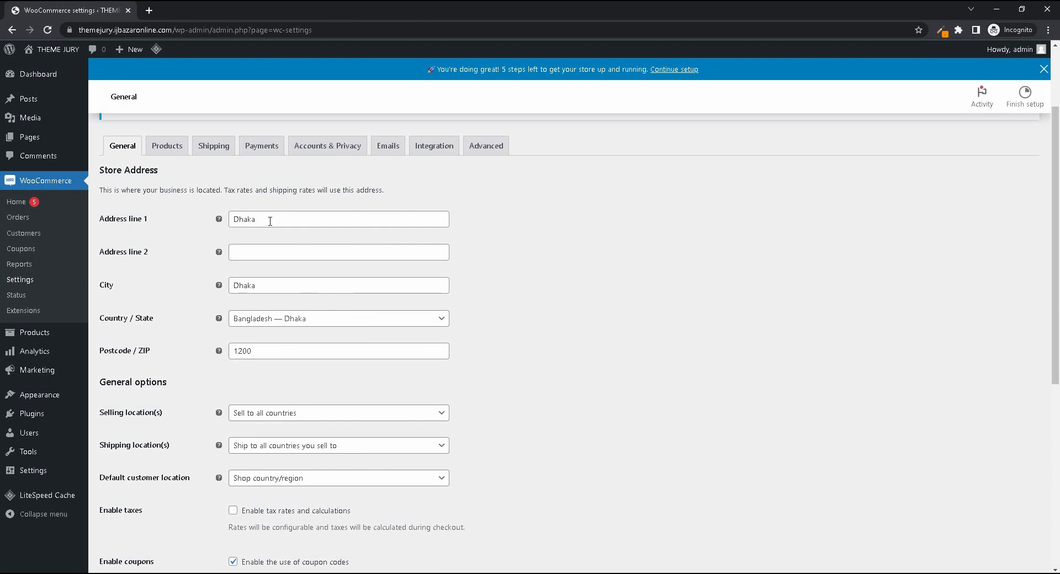
{"action": "scroll", "coordinate": [316, 341], "scroll_direction": "down", "scroll_amount": 3}
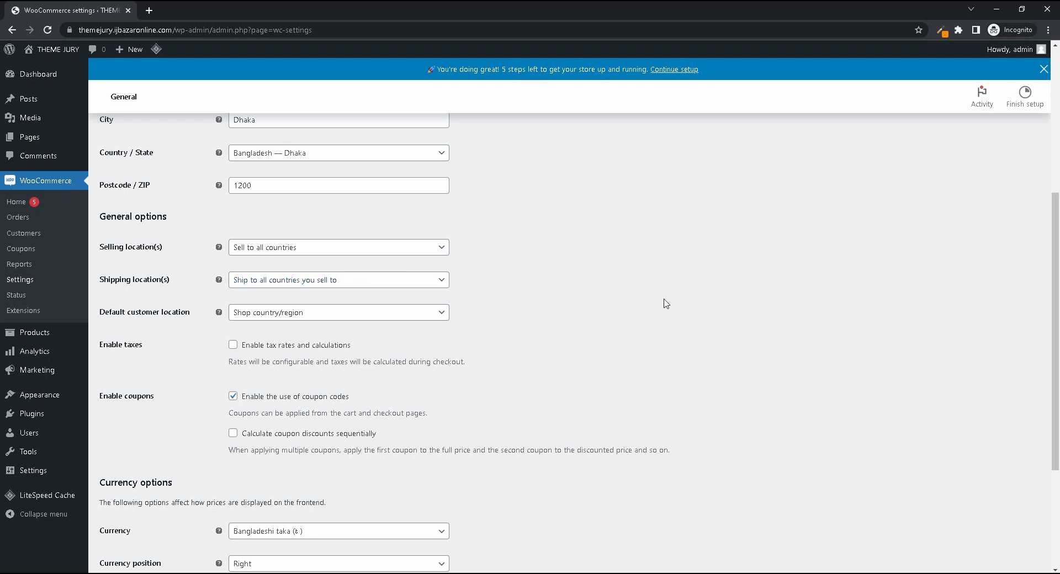
- Review the available default customer location choices without changing the setting
{"action": "left_click", "coordinate": [301, 321]}
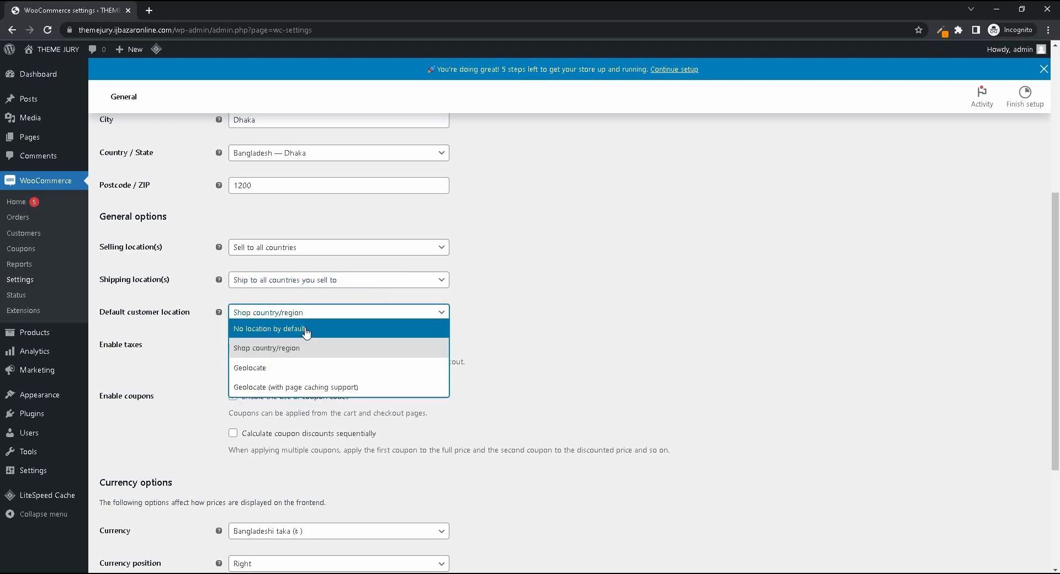
{"action": "left_click", "coordinate": [631, 283]}
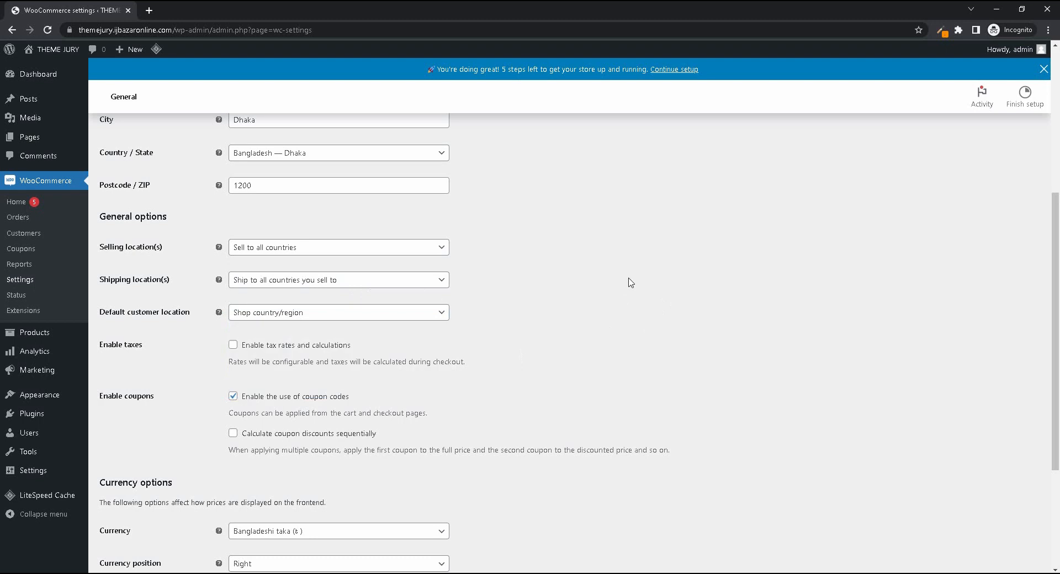
{"action": "left_click", "coordinate": [395, 323]}
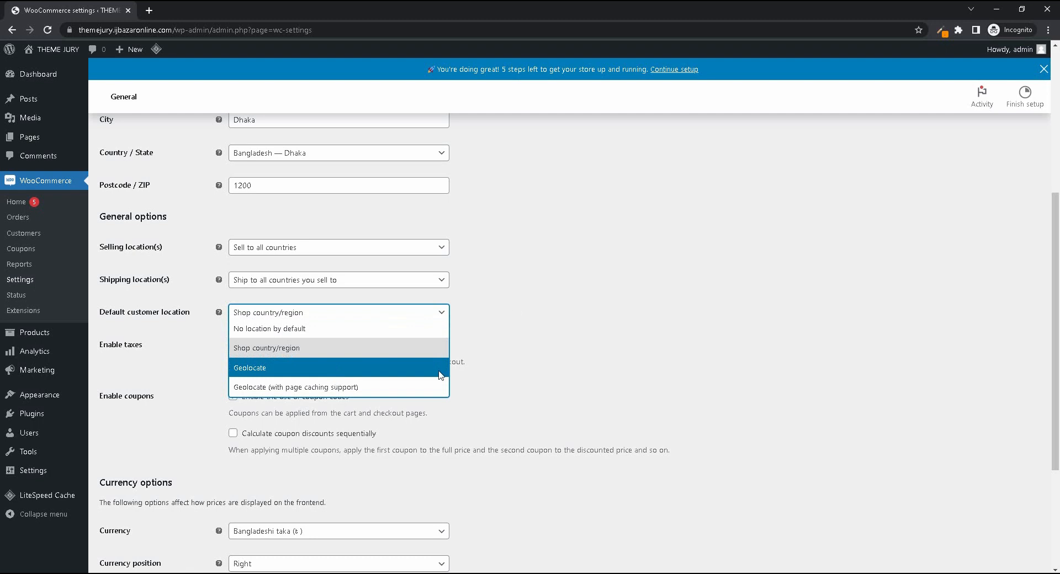
{"action": "left_click", "coordinate": [558, 318]}
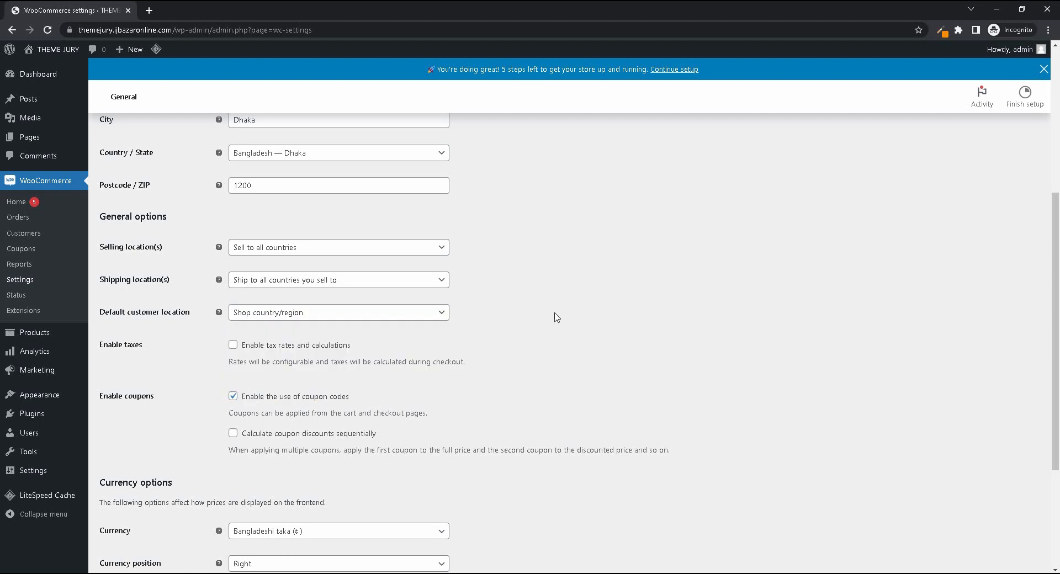
- Toggle the tax calculation option on and off, and the coupon code option off and on again
{"action": "left_click", "coordinate": [259, 347]}
{"action": "left_click", "coordinate": [257, 345]}
{"action": "left_click", "coordinate": [282, 404]}
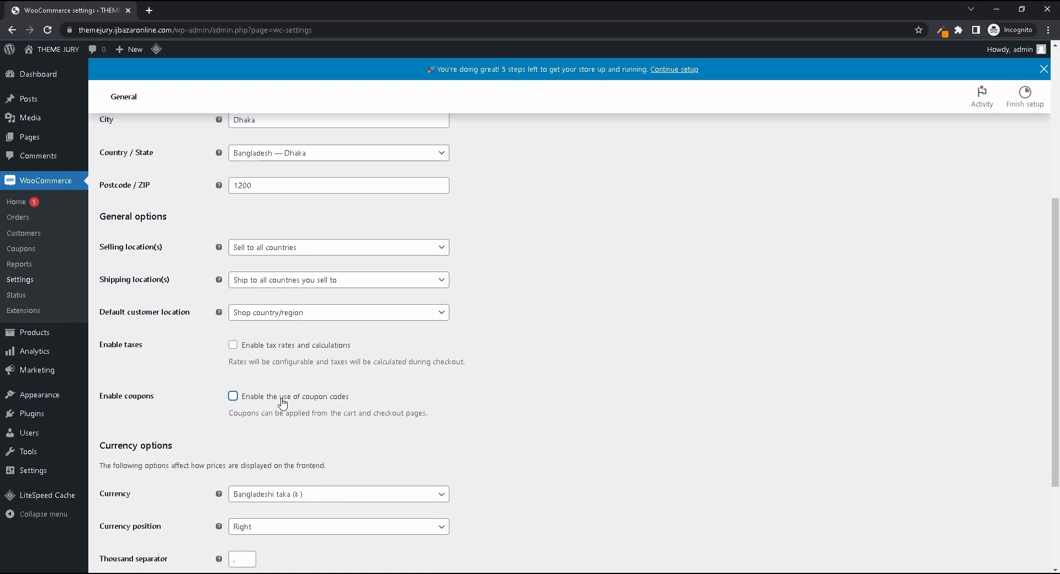
{"action": "left_click", "coordinate": [283, 403]}
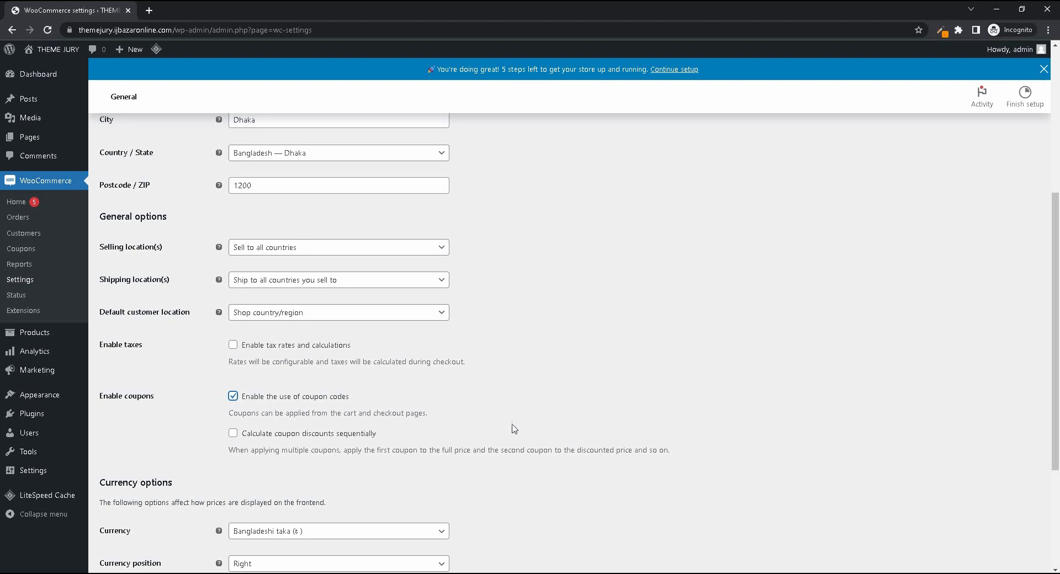
- Review the store's currency options and the available currency position choices without changing the setting
{"action": "scroll", "coordinate": [514, 429], "scroll_direction": "down", "scroll_amount": 3}
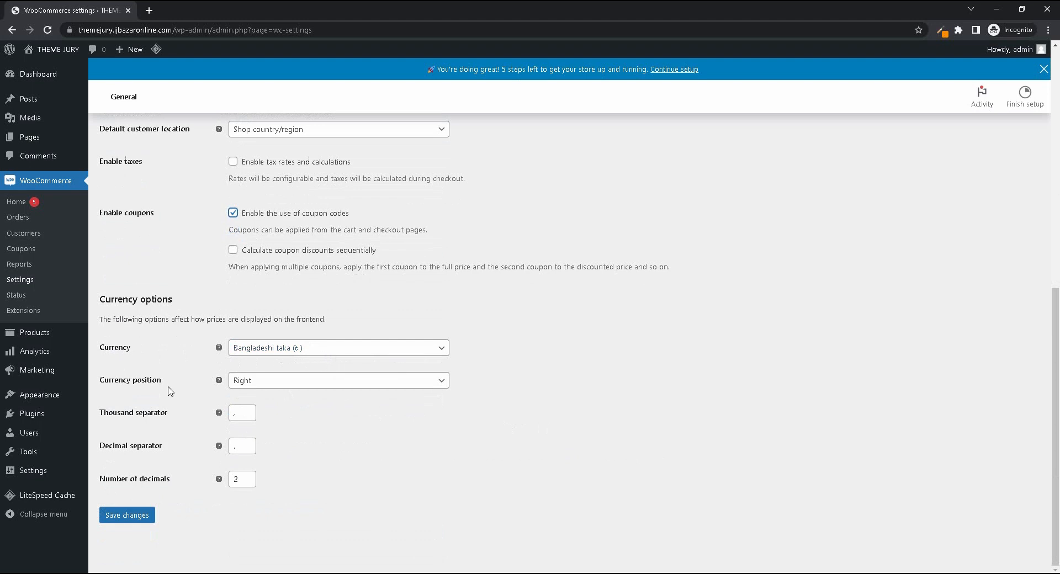
{"action": "left_click", "coordinate": [262, 387]}
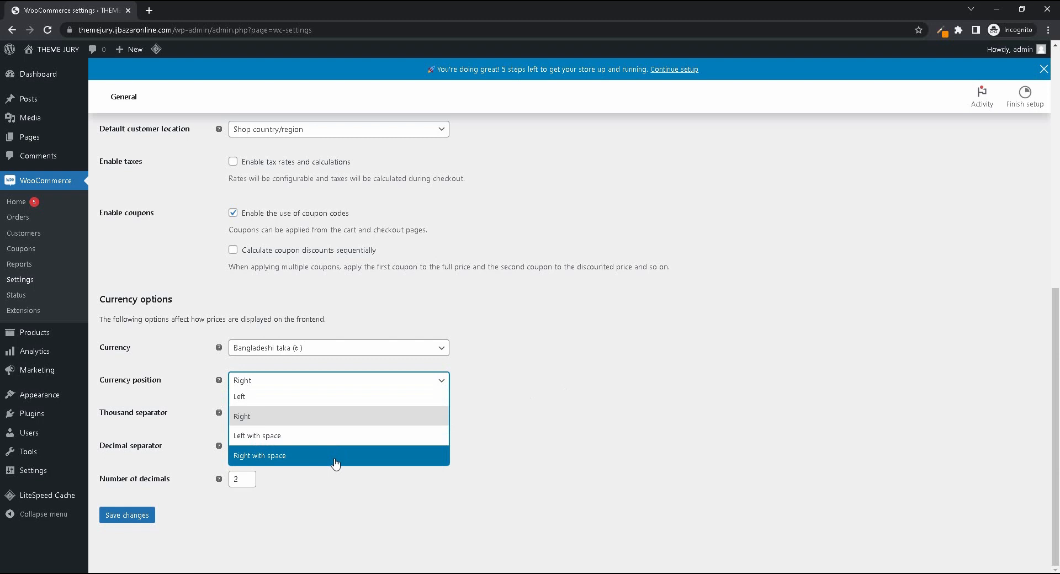
{"action": "left_click", "coordinate": [608, 434]}
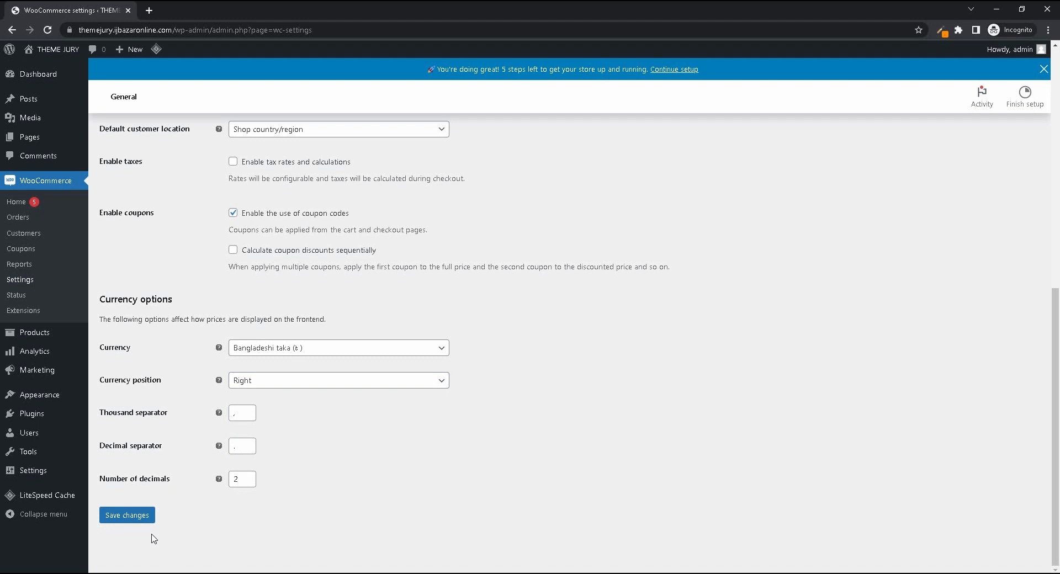
- Open the WooCommerce system status report and review its environment, WooCommerce pages and theme sections
{"action": "left_click", "coordinate": [16, 295]}
{"action": "left_click", "coordinate": [585, 93]}
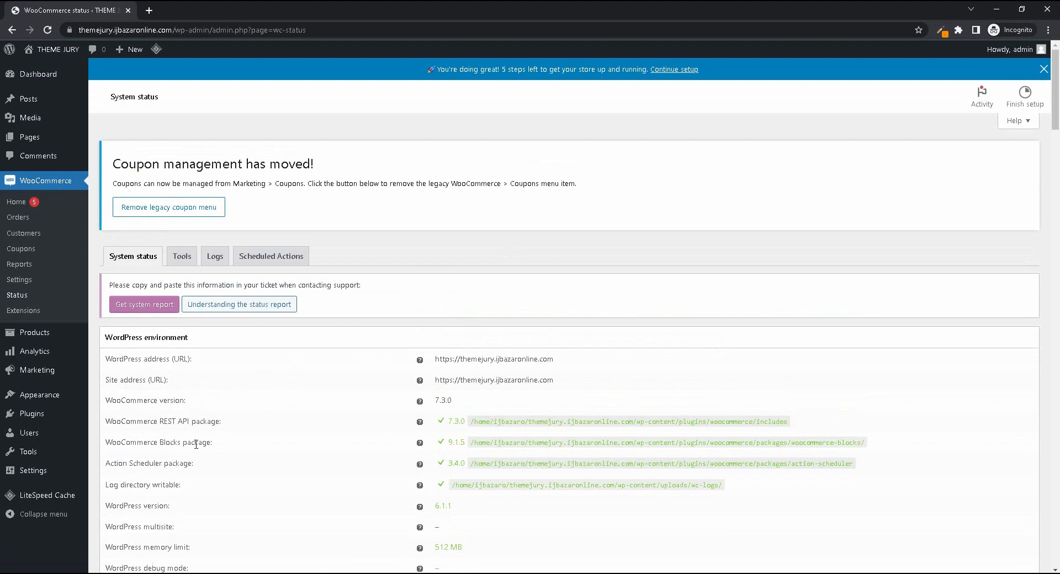
{"action": "scroll", "coordinate": [416, 445], "scroll_direction": "down", "scroll_amount": 2}
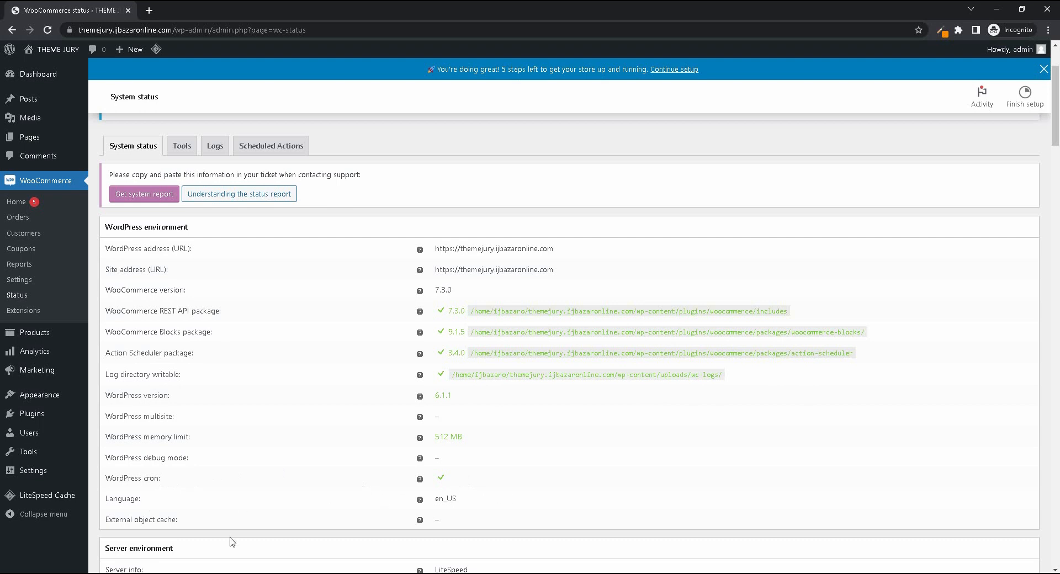
{"action": "scroll", "coordinate": [284, 485], "scroll_direction": "down", "scroll_amount": 7}
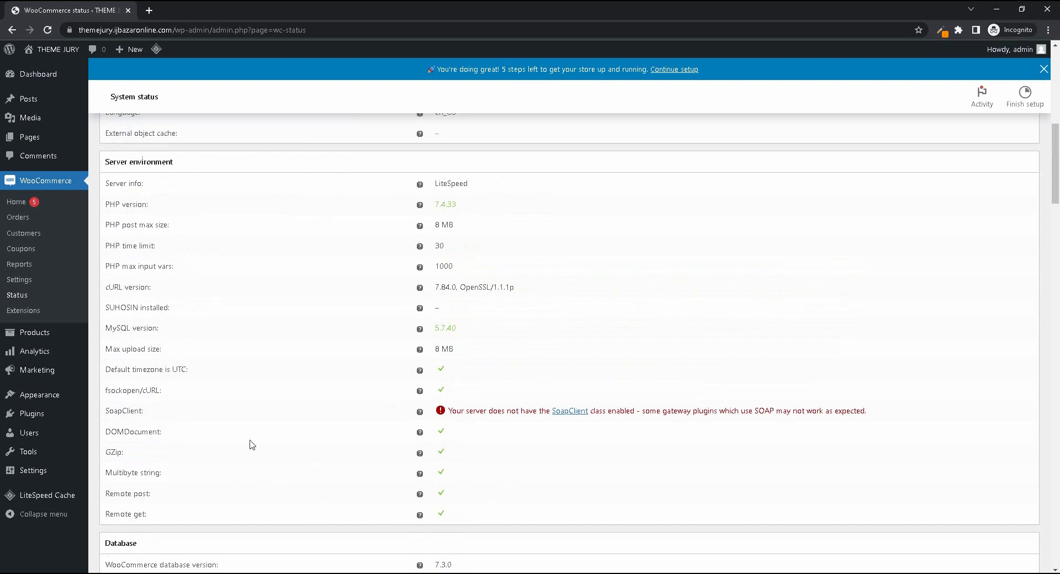
{"action": "scroll", "coordinate": [334, 490], "scroll_direction": "down", "scroll_amount": 11}
{"action": "scroll", "coordinate": [339, 486], "scroll_direction": "down", "scroll_amount": 15}
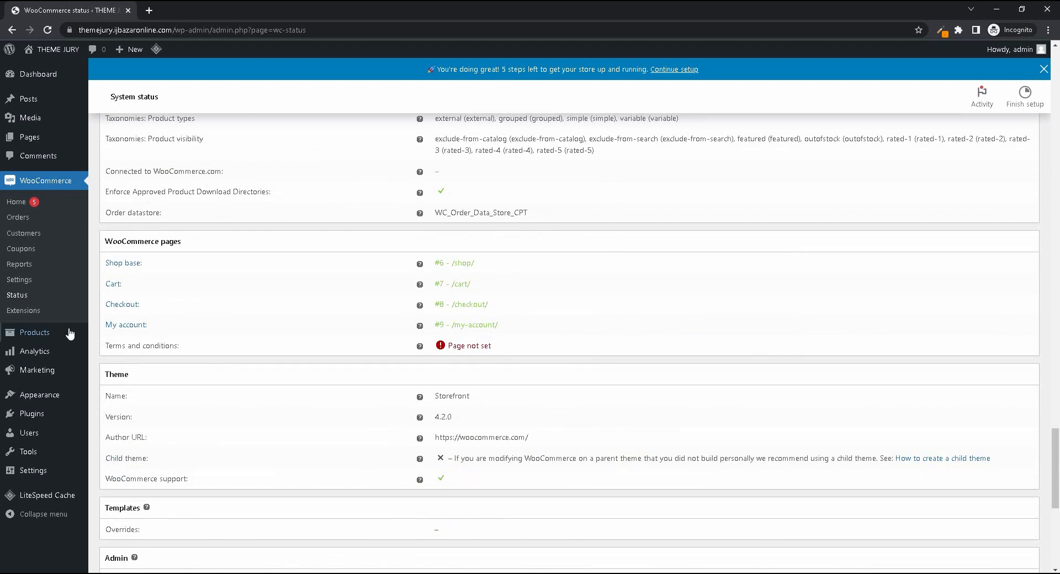
- Open the WooCommerce extensions marketplace and browse its featured and most popular extensions
{"action": "left_click", "coordinate": [35, 315]}
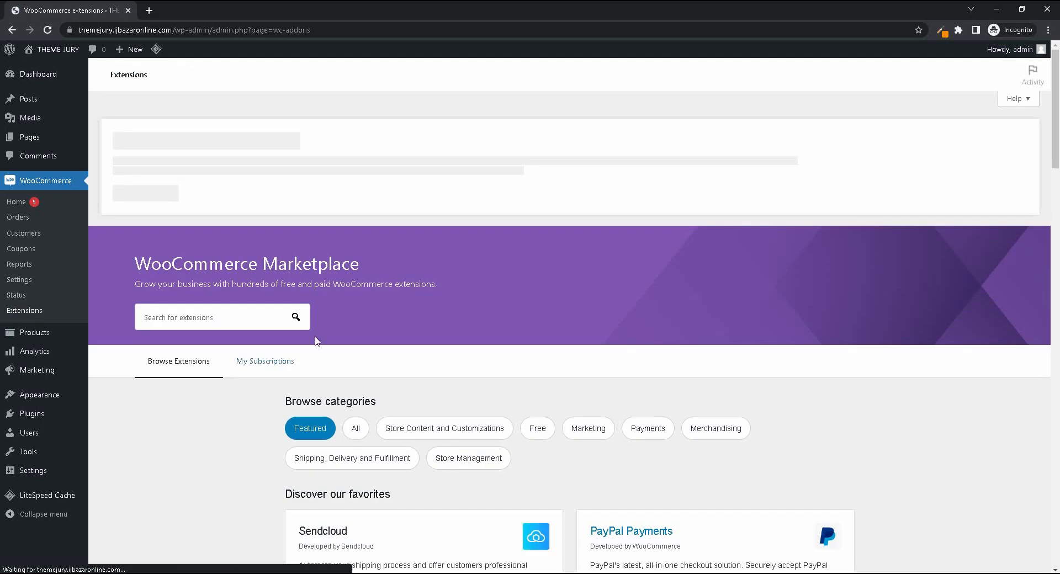
{"action": "scroll", "coordinate": [428, 307], "scroll_direction": "down", "scroll_amount": 5}
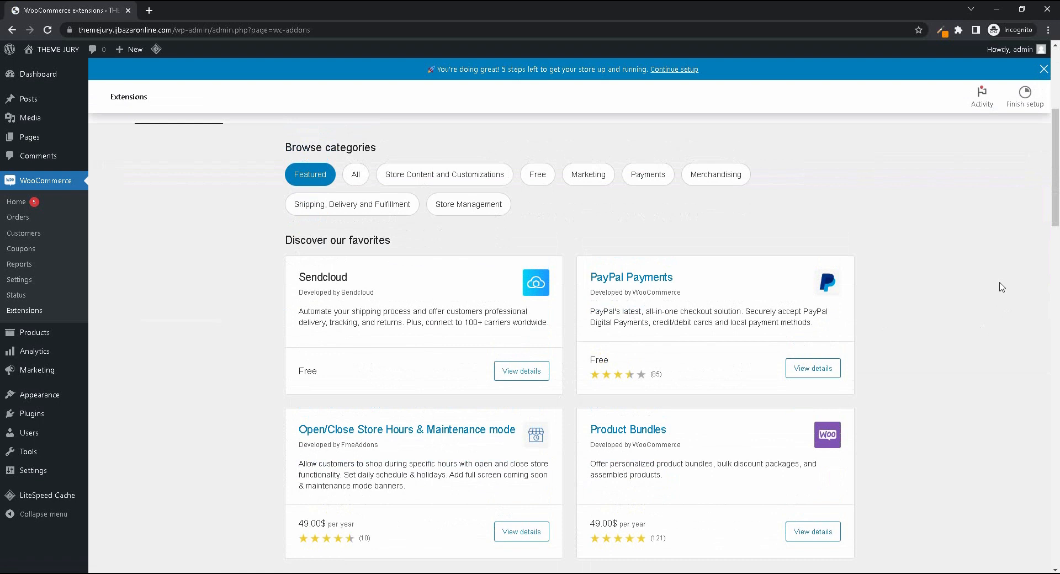
{"action": "scroll", "coordinate": [962, 286], "scroll_direction": "down", "scroll_amount": 4}
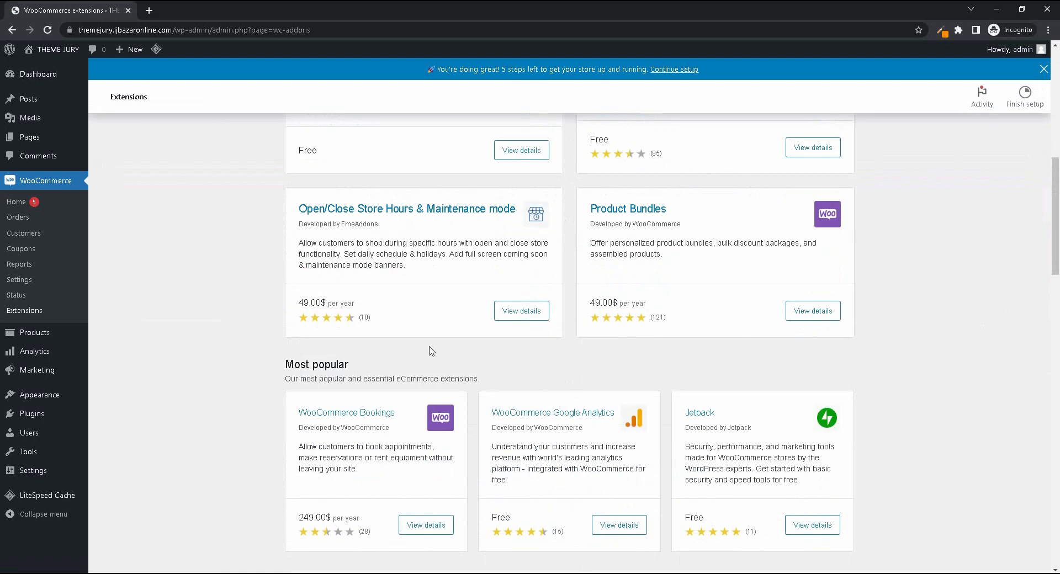
{"action": "scroll", "coordinate": [619, 298], "scroll_direction": "up", "scroll_amount": 4}
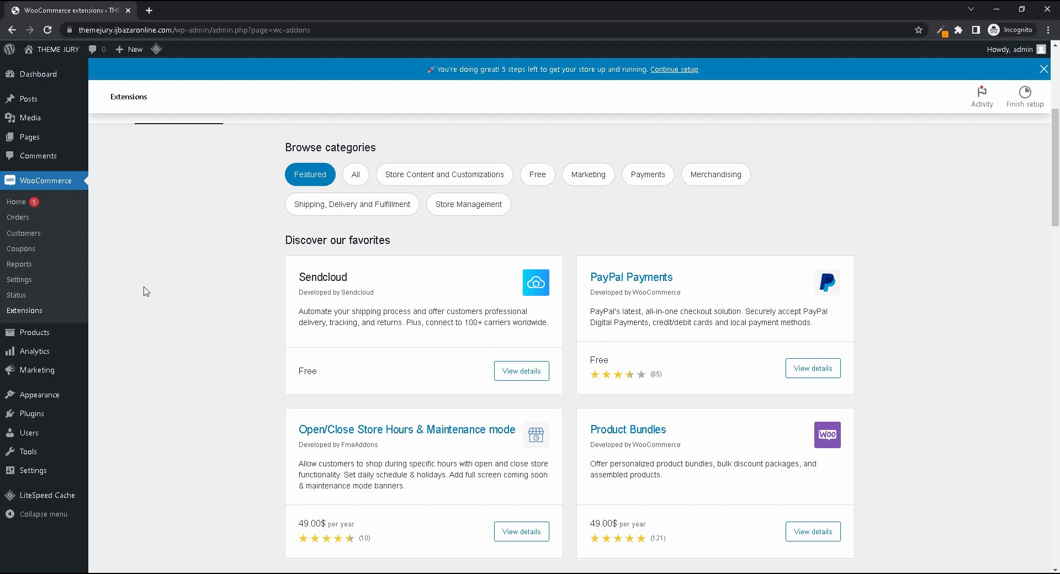
- View the list of all products and open the form for adding a new product
{"action": "mouse_move", "coordinate": [31, 333]}
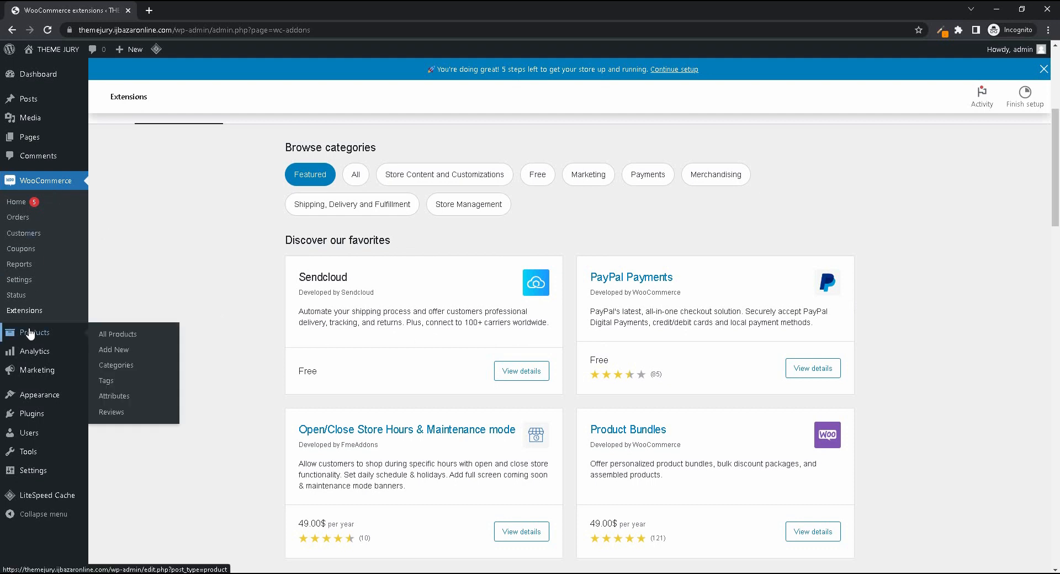
{"action": "left_click", "coordinate": [160, 333]}
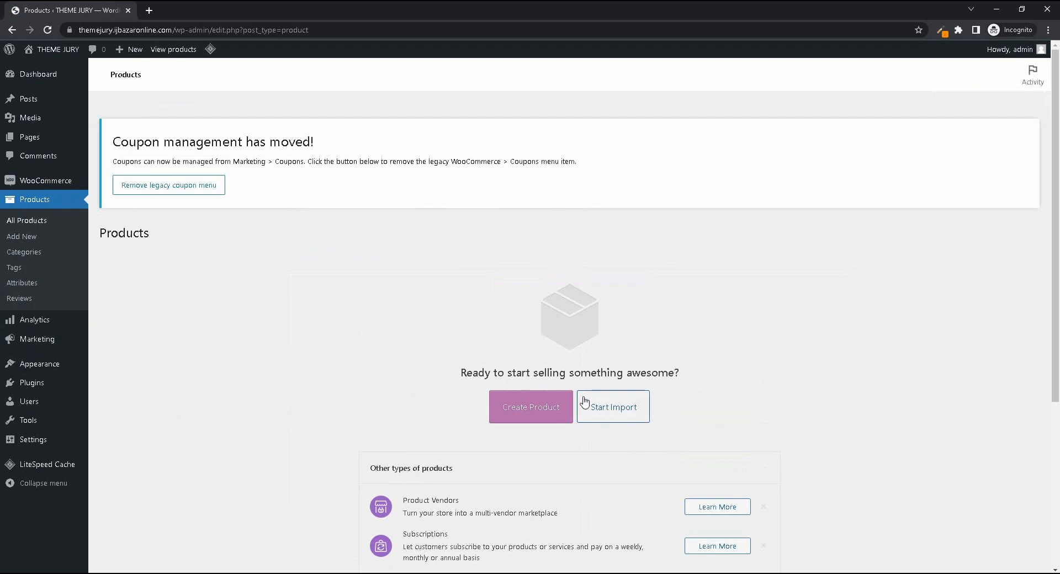
{"action": "scroll", "coordinate": [556, 457], "scroll_direction": "down", "scroll_amount": 5}
{"action": "scroll", "coordinate": [574, 475], "scroll_direction": "up", "scroll_amount": 5}
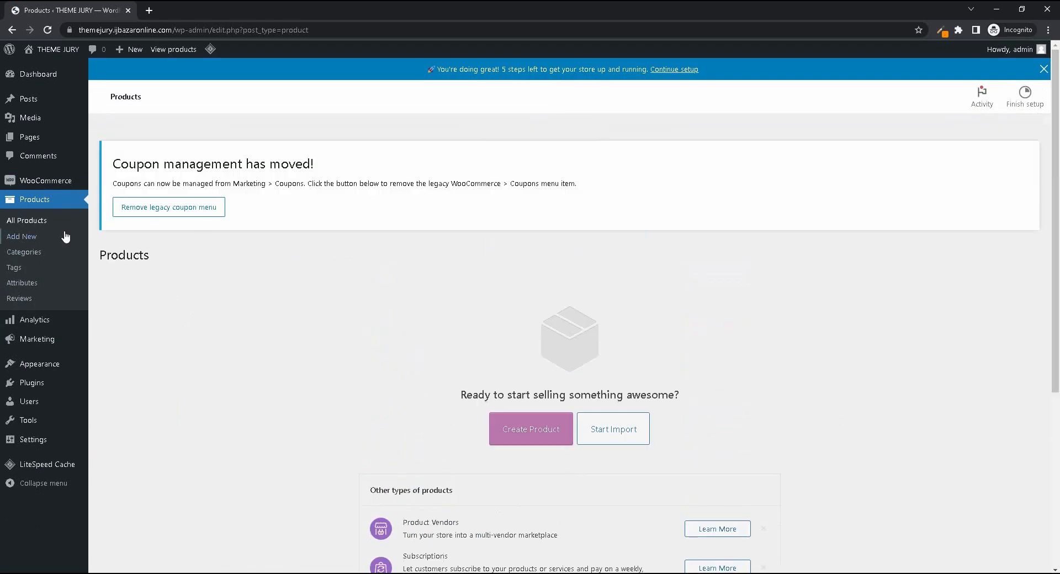
{"action": "left_click", "coordinate": [21, 237]}
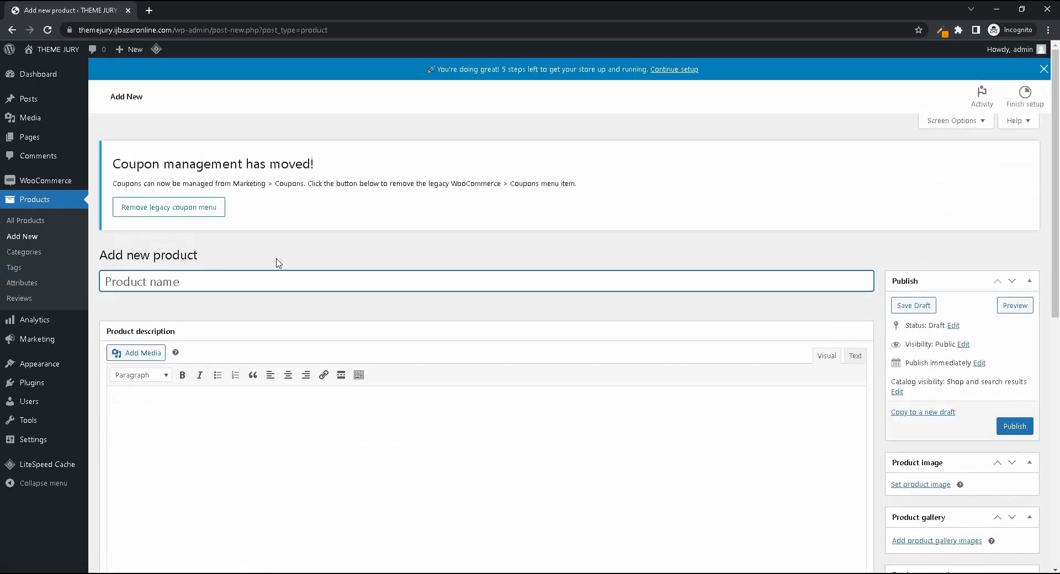
- Open the product categories page and fill in a new category with the name Furniture and the slug furniture
{"action": "left_click", "coordinate": [30, 254]}
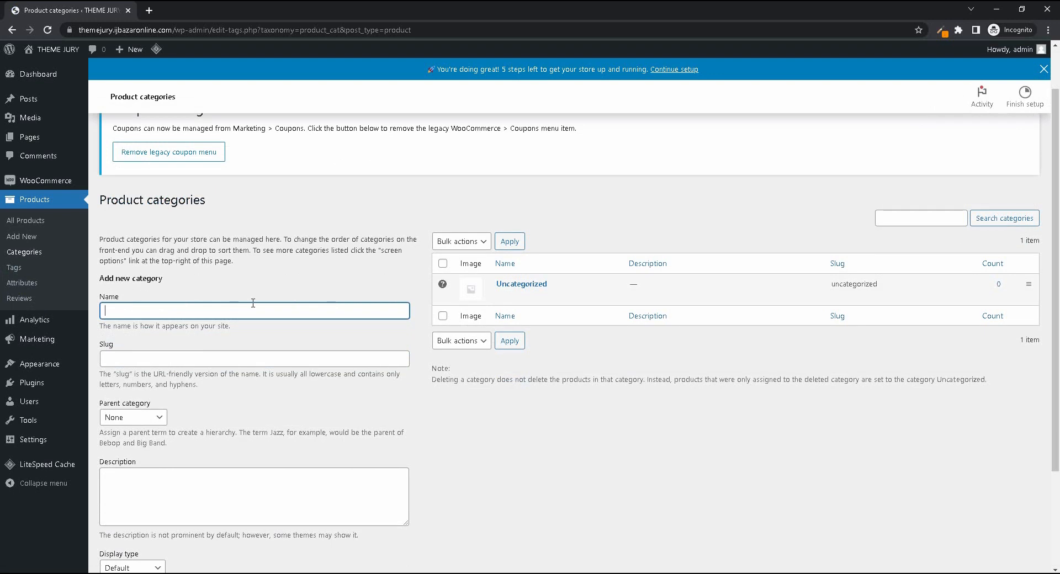
{"action": "type", "text": "Furniture"}
{"action": "left_click", "coordinate": [162, 354]}
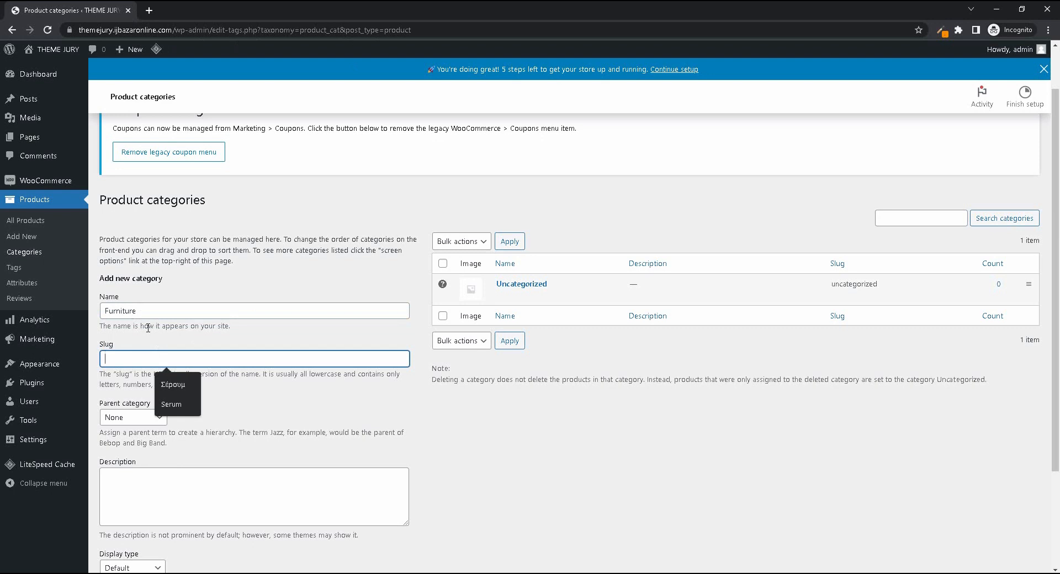
{"action": "type", "text": "furniture"}
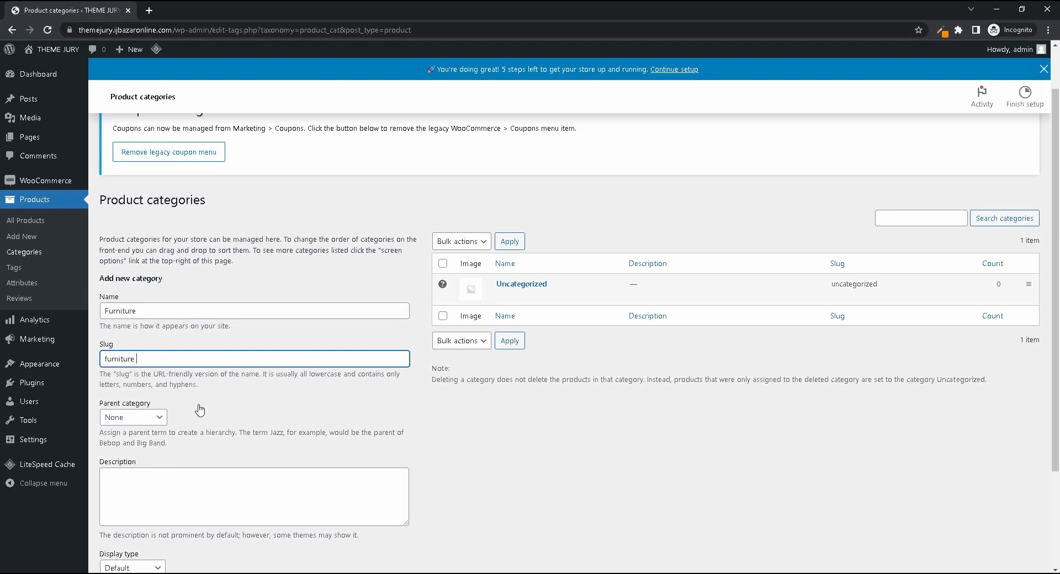
- Review the remaining new category fields and the available parent category choices, leaving the parent at None
{"action": "scroll", "coordinate": [299, 394], "scroll_direction": "down", "scroll_amount": 2}
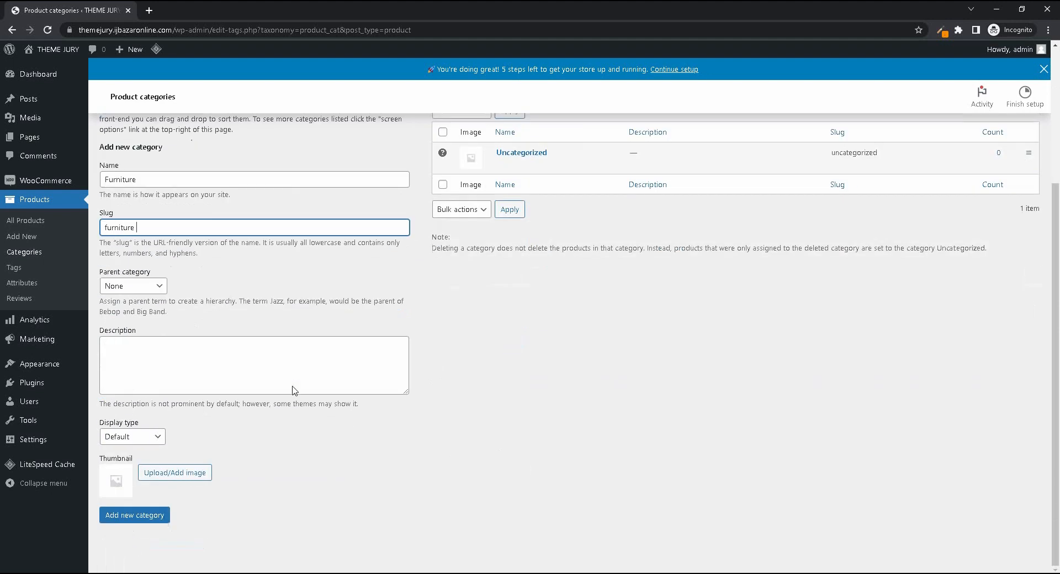
{"action": "left_click", "coordinate": [548, 415]}
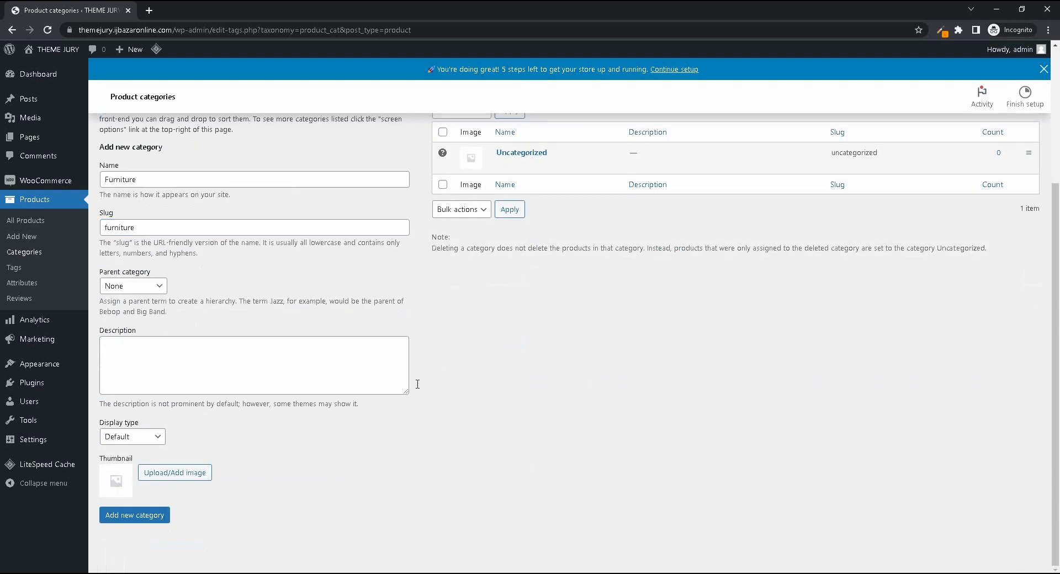
{"action": "left_click", "coordinate": [141, 287]}
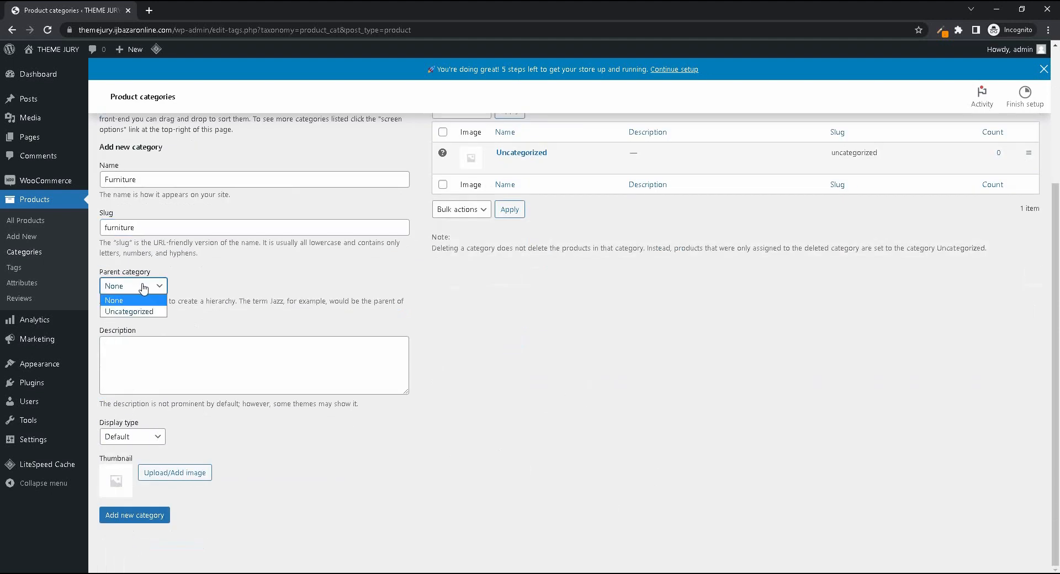
{"action": "left_click", "coordinate": [146, 288]}
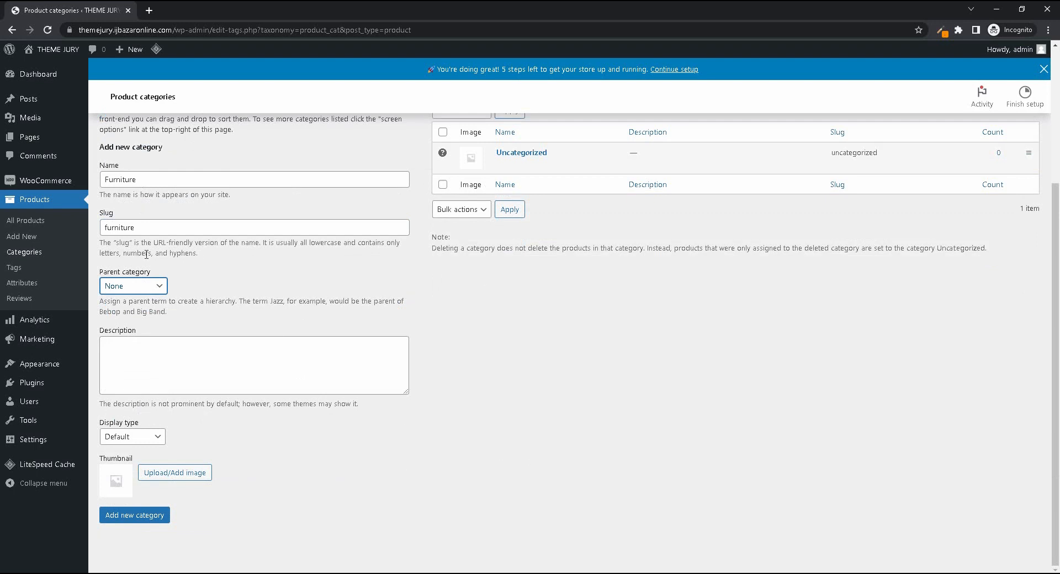
{"action": "left_click", "coordinate": [127, 288]}
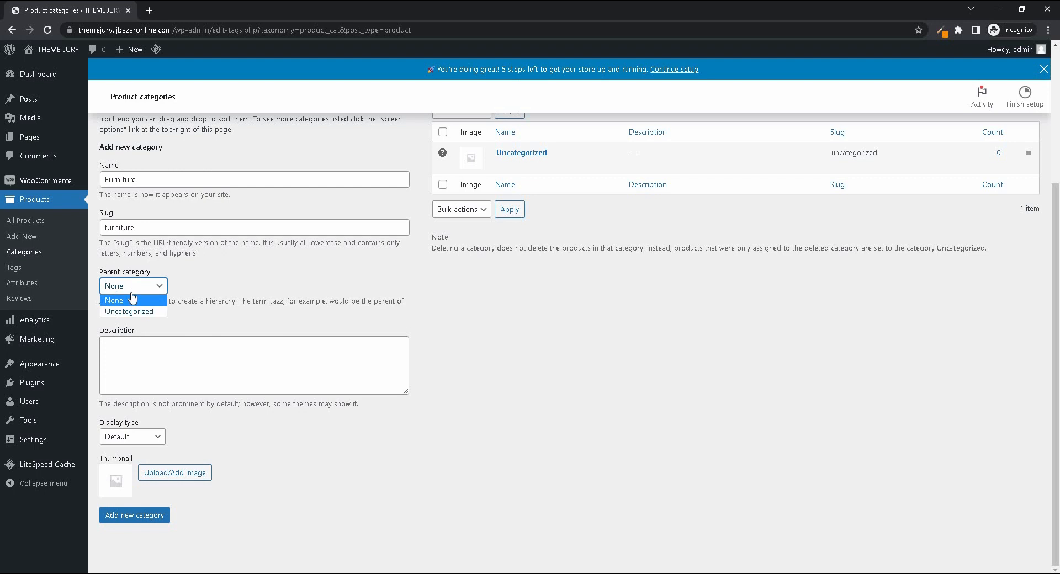
{"action": "left_click", "coordinate": [264, 288]}
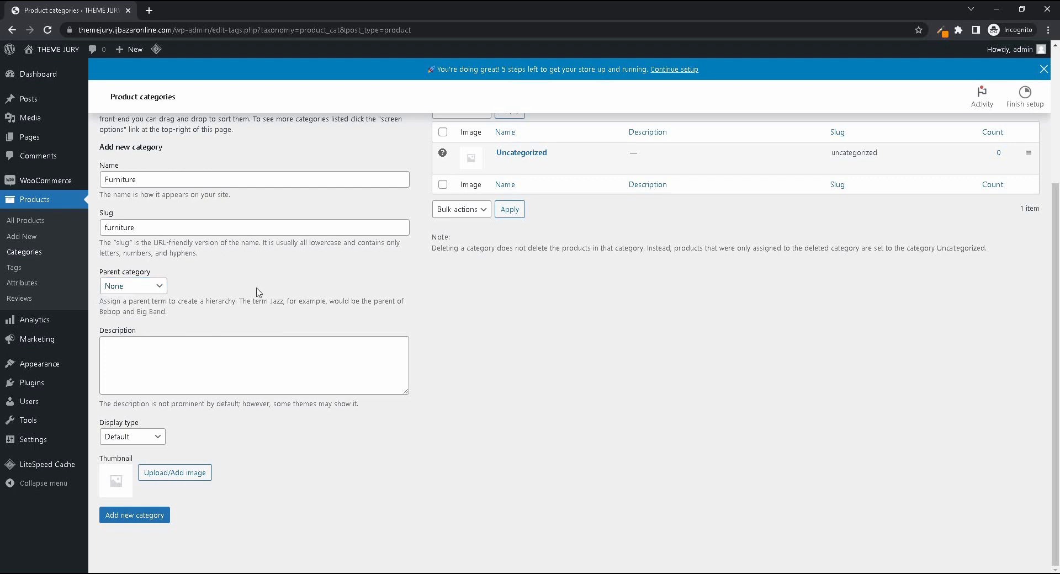
- View the product tags, attributes and reviews pages in turn
{"action": "left_click", "coordinate": [44, 267]}
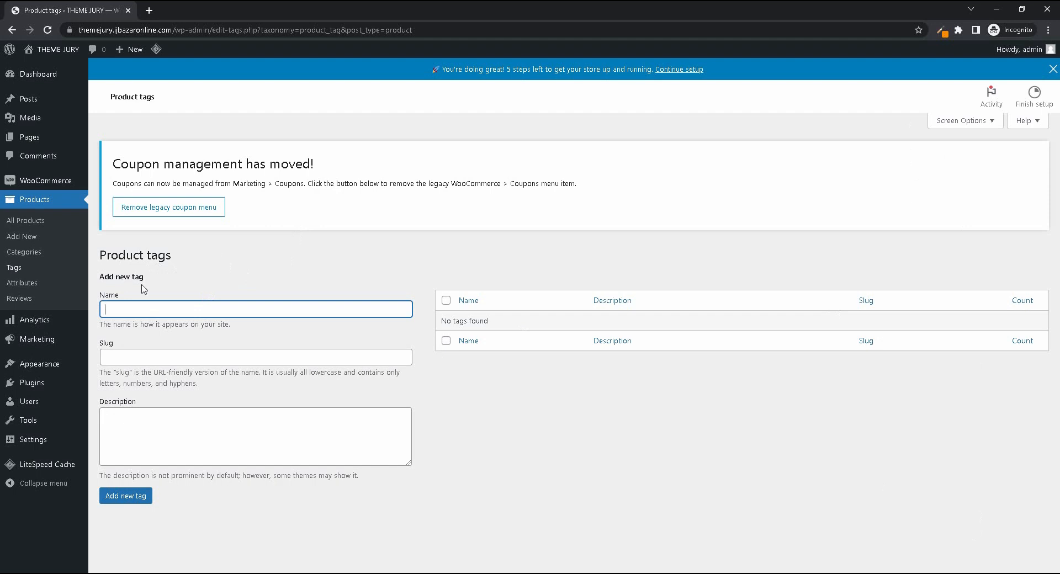
{"action": "left_click", "coordinate": [29, 285]}
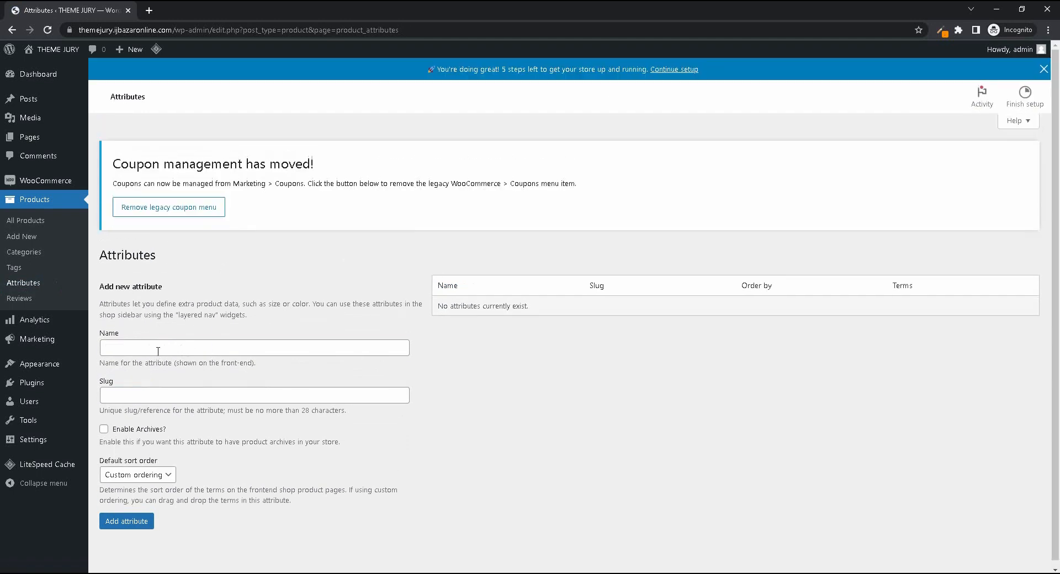
{"action": "left_click", "coordinate": [158, 350]}
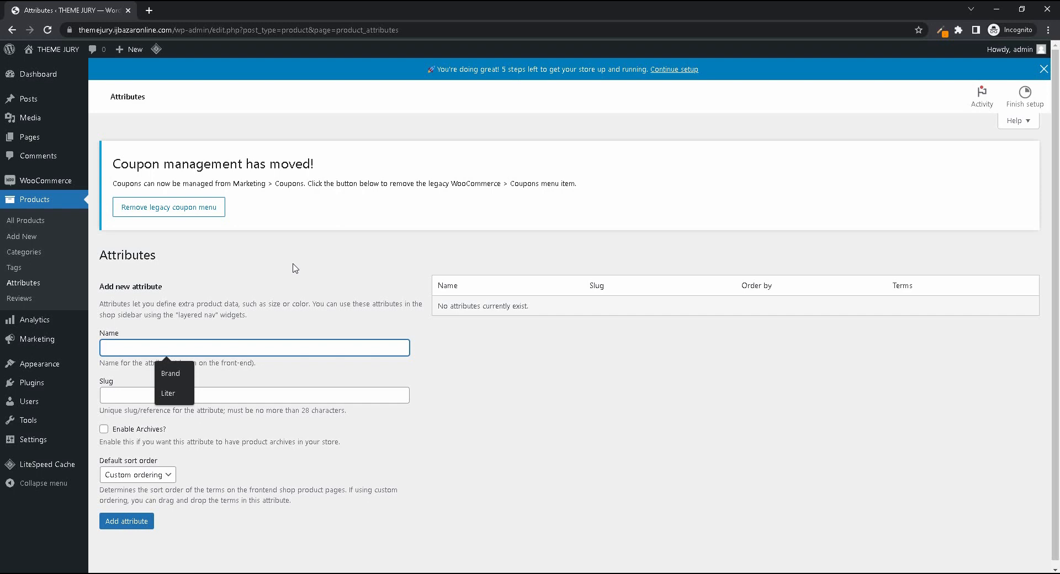
{"action": "left_click", "coordinate": [25, 299]}
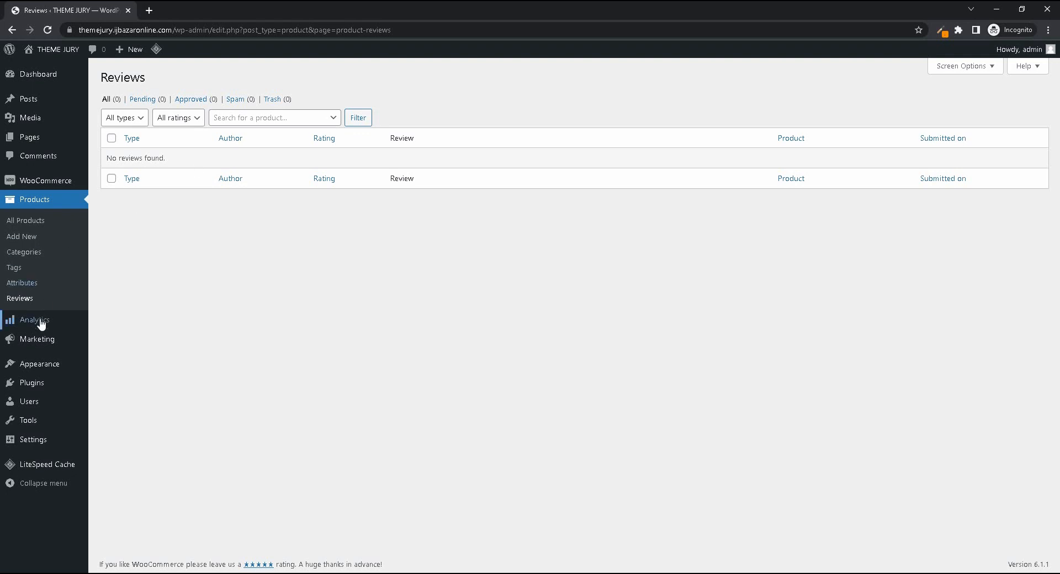
- Open the analytics overview and review its performance figures and charts
{"action": "mouse_move", "coordinate": [40, 326]}
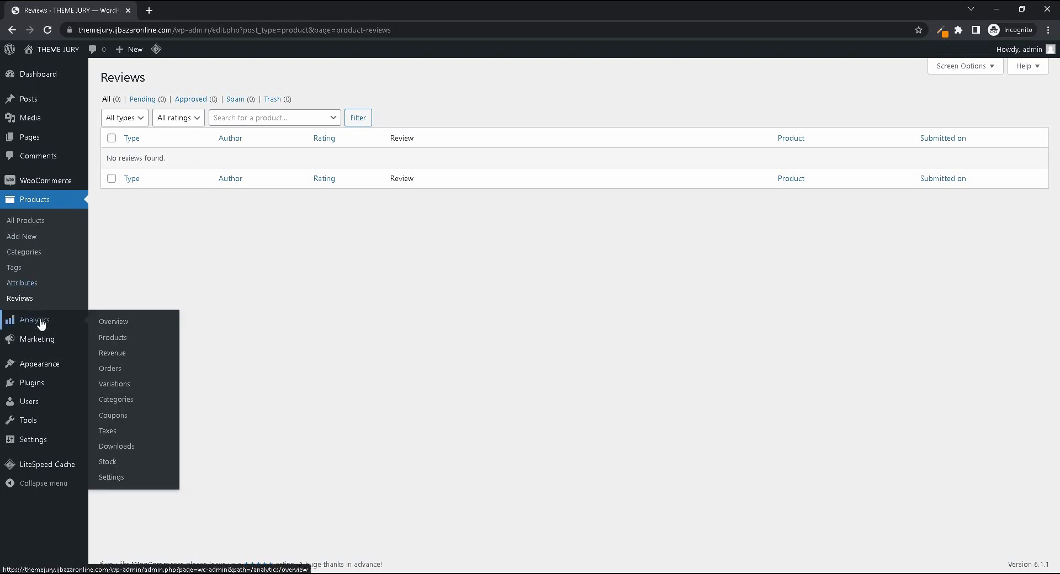
{"action": "left_click", "coordinate": [123, 326]}
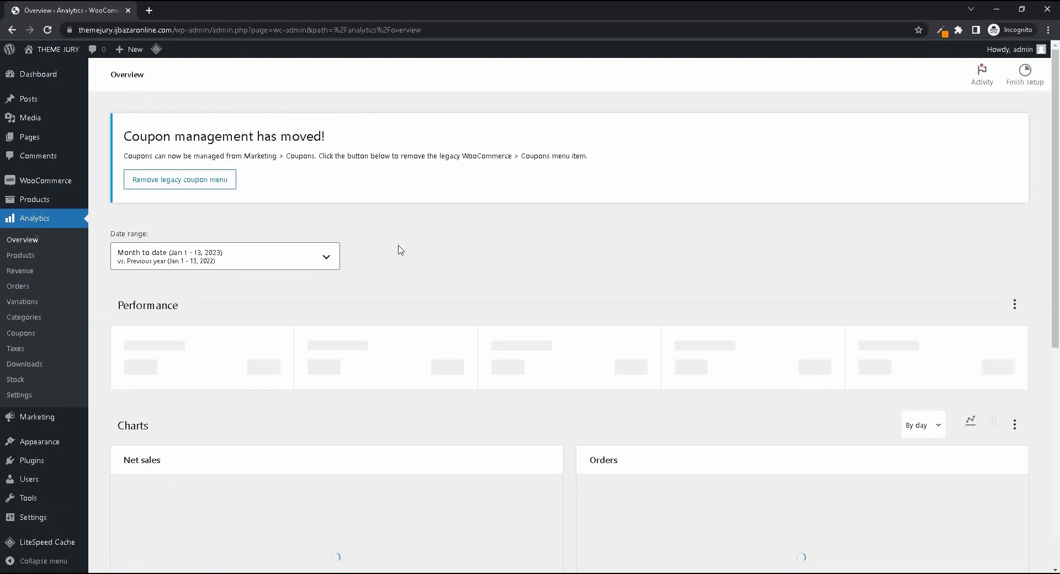
{"action": "scroll", "coordinate": [398, 228], "scroll_direction": "down", "scroll_amount": 1}
{"action": "scroll", "coordinate": [473, 295], "scroll_direction": "down", "scroll_amount": 5}
{"action": "scroll", "coordinate": [481, 331], "scroll_direction": "up", "scroll_amount": 6}
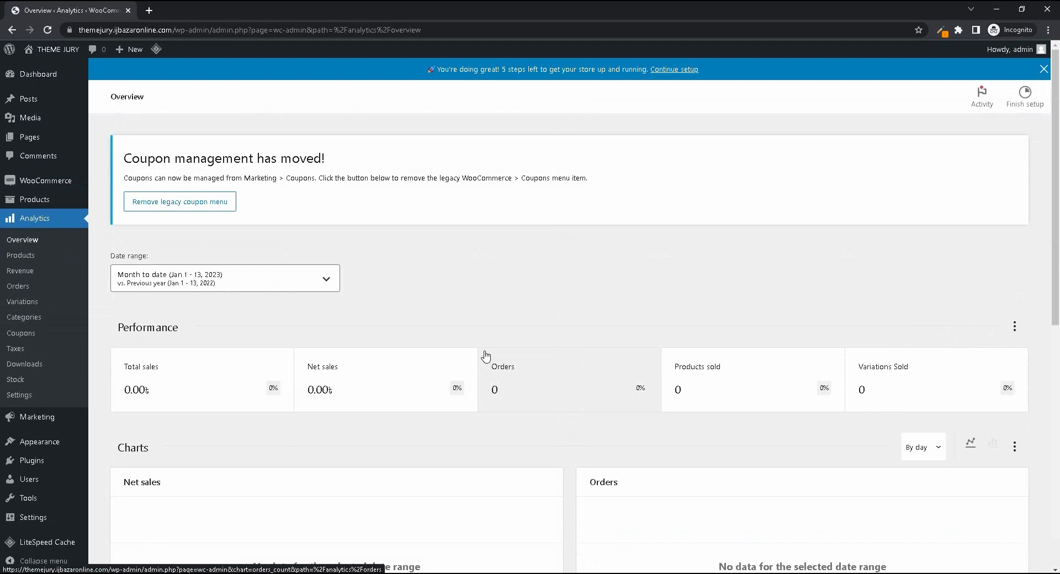
- Open the products analytics report and look through its items sold chart and table
{"action": "left_click", "coordinate": [25, 256]}
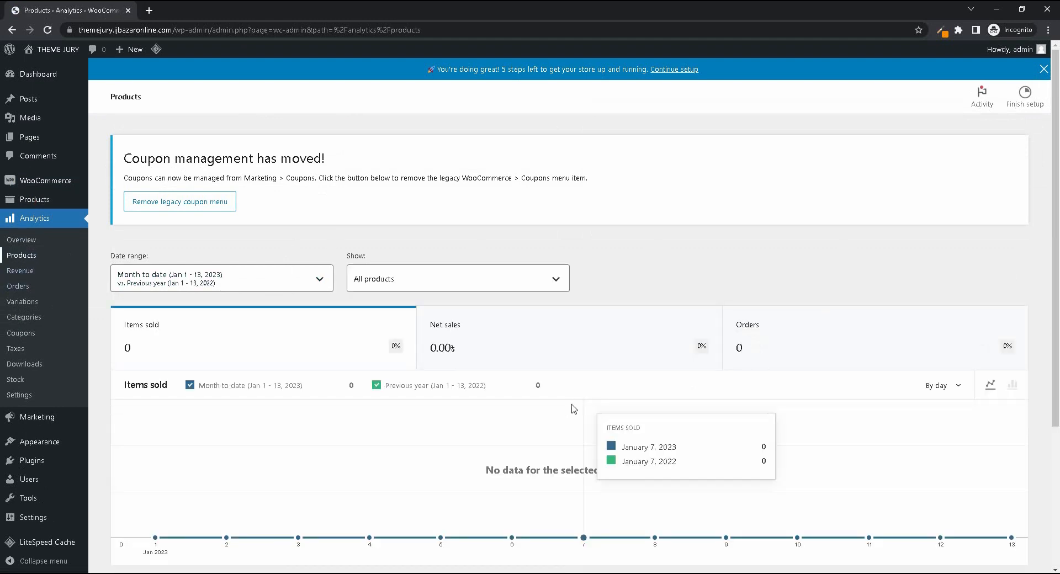
{"action": "scroll", "coordinate": [485, 363], "scroll_direction": "down", "scroll_amount": 3}
{"action": "scroll", "coordinate": [483, 362], "scroll_direction": "up", "scroll_amount": 3}
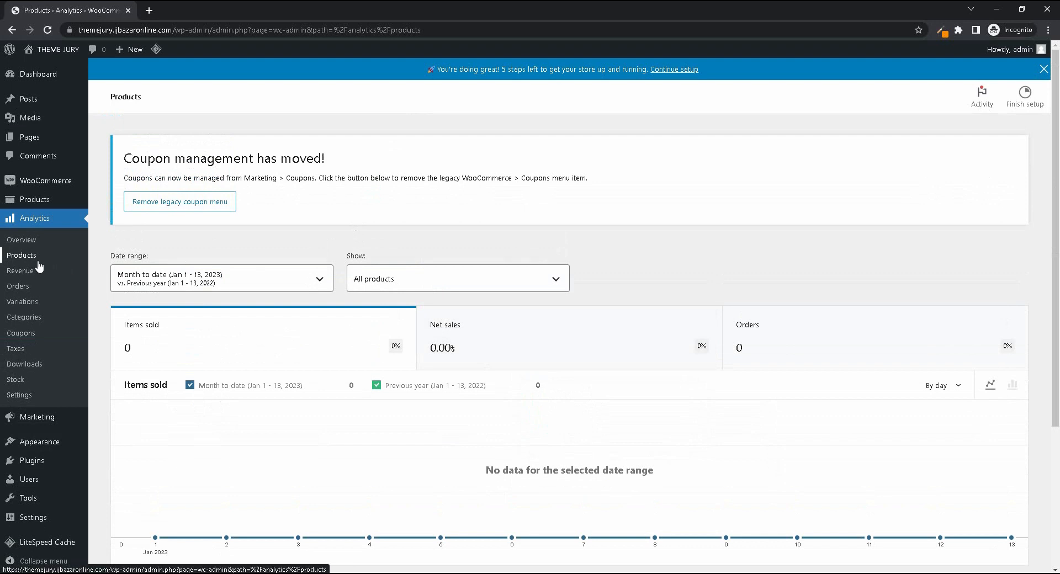
- Open the revenue analytics report and try out date range presets such as Yesterday and Today without applying them
{"action": "left_click", "coordinate": [22, 271]}
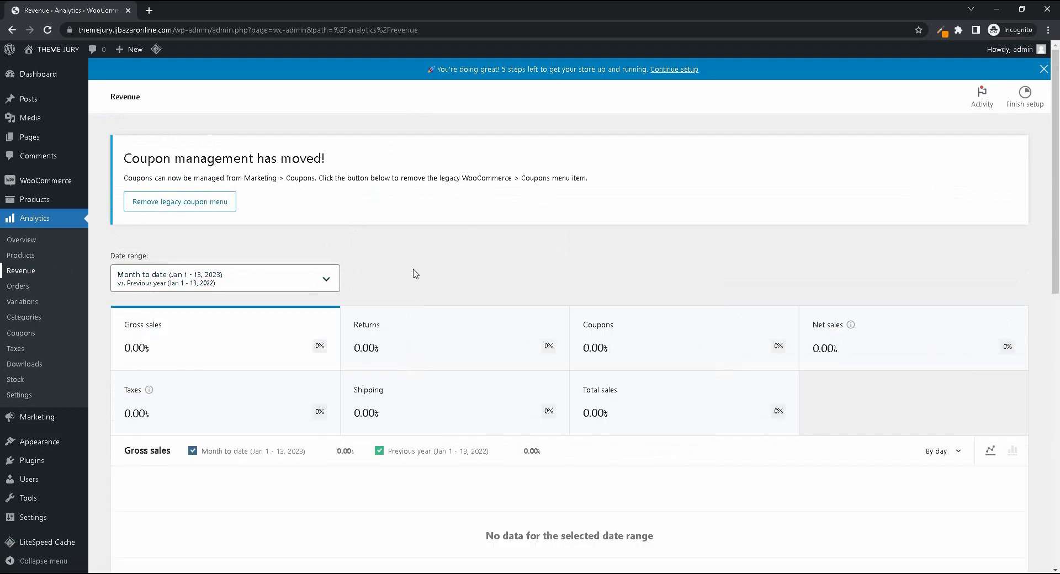
{"action": "left_click", "coordinate": [319, 281]}
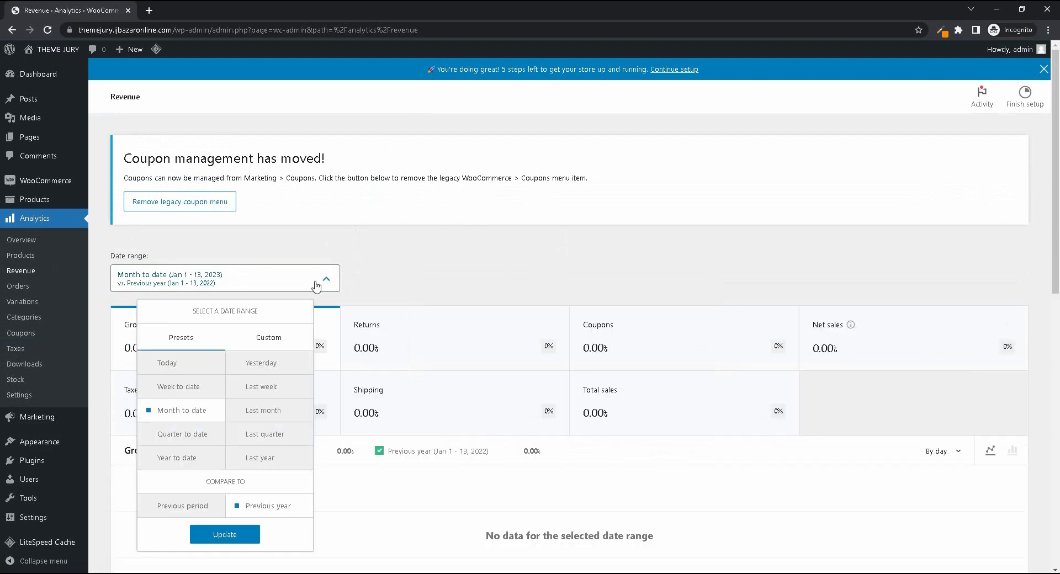
{"action": "left_click", "coordinate": [257, 437]}
{"action": "left_click", "coordinate": [285, 369]}
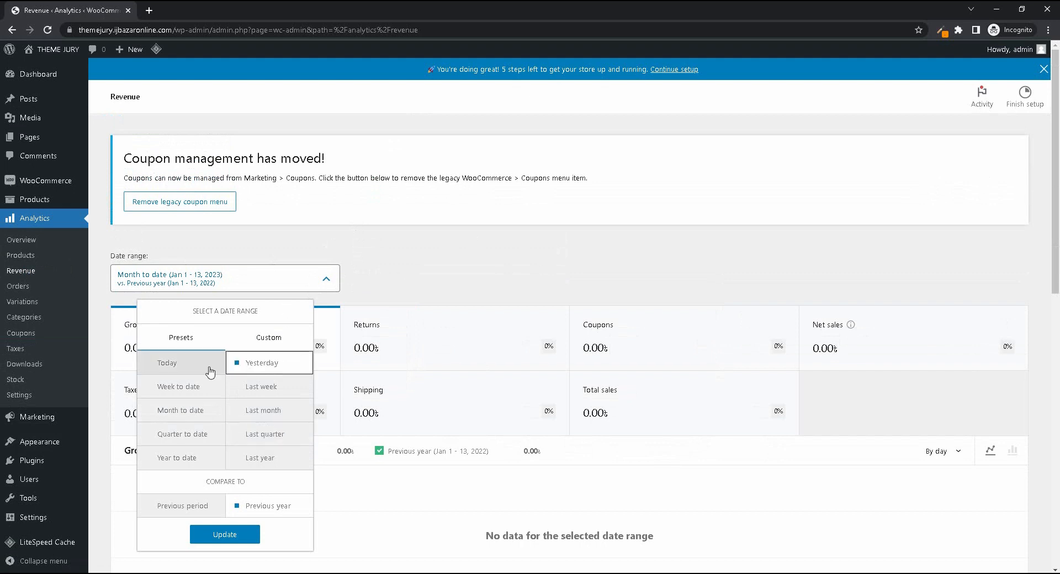
{"action": "left_click", "coordinate": [189, 372]}
{"action": "left_click", "coordinate": [210, 387]}
{"action": "left_click", "coordinate": [413, 253]}
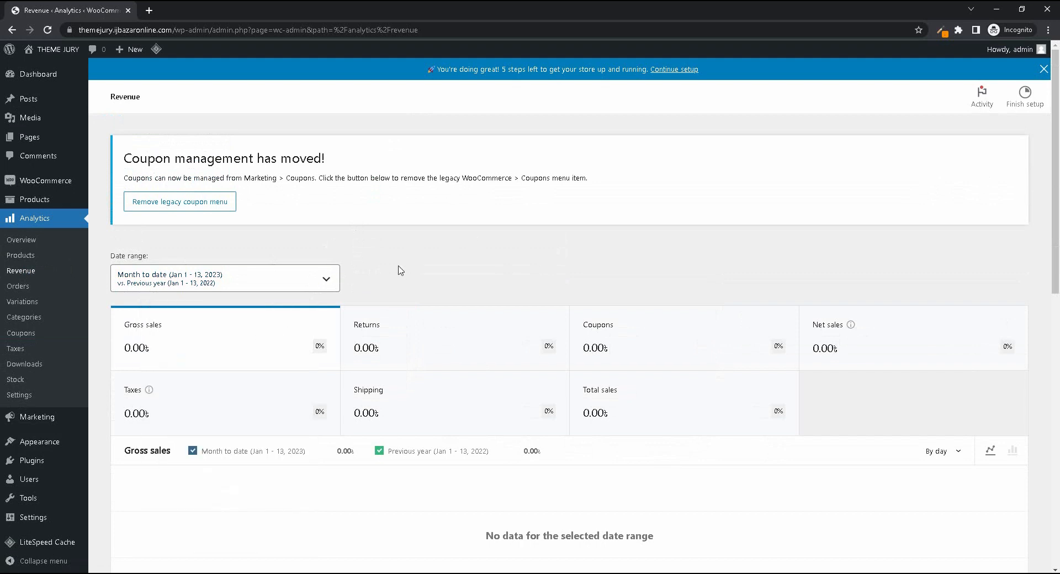
- Open the orders analytics report and examine its chart and orders table
{"action": "left_click", "coordinate": [17, 287]}
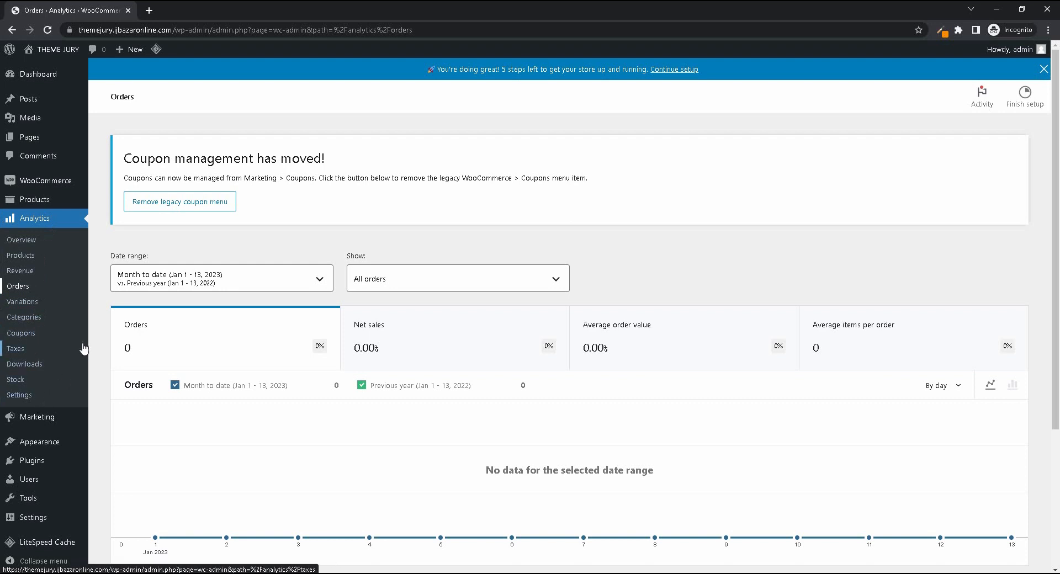
{"action": "scroll", "coordinate": [84, 349], "scroll_direction": "down", "scroll_amount": 4}
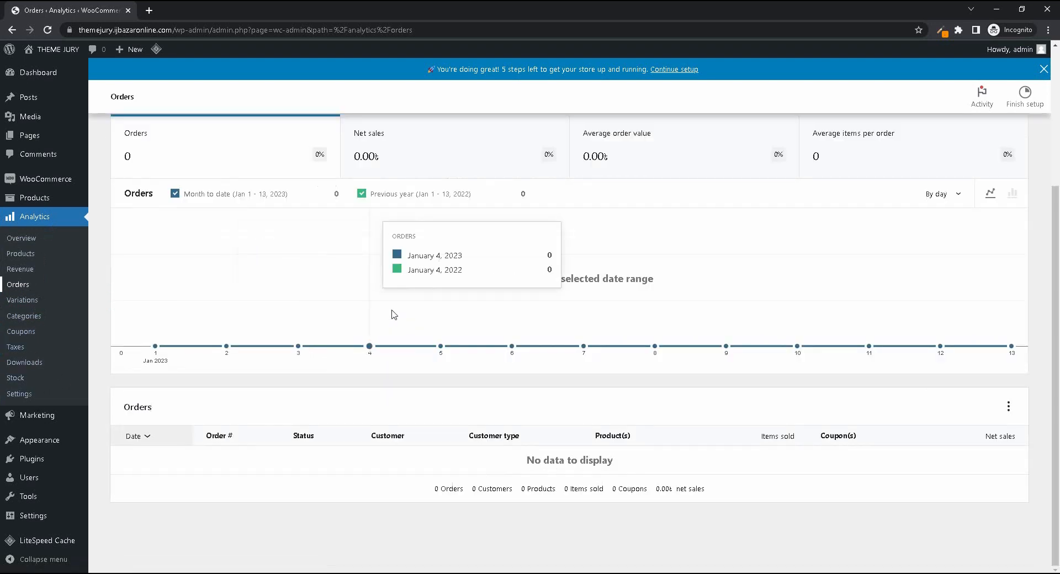